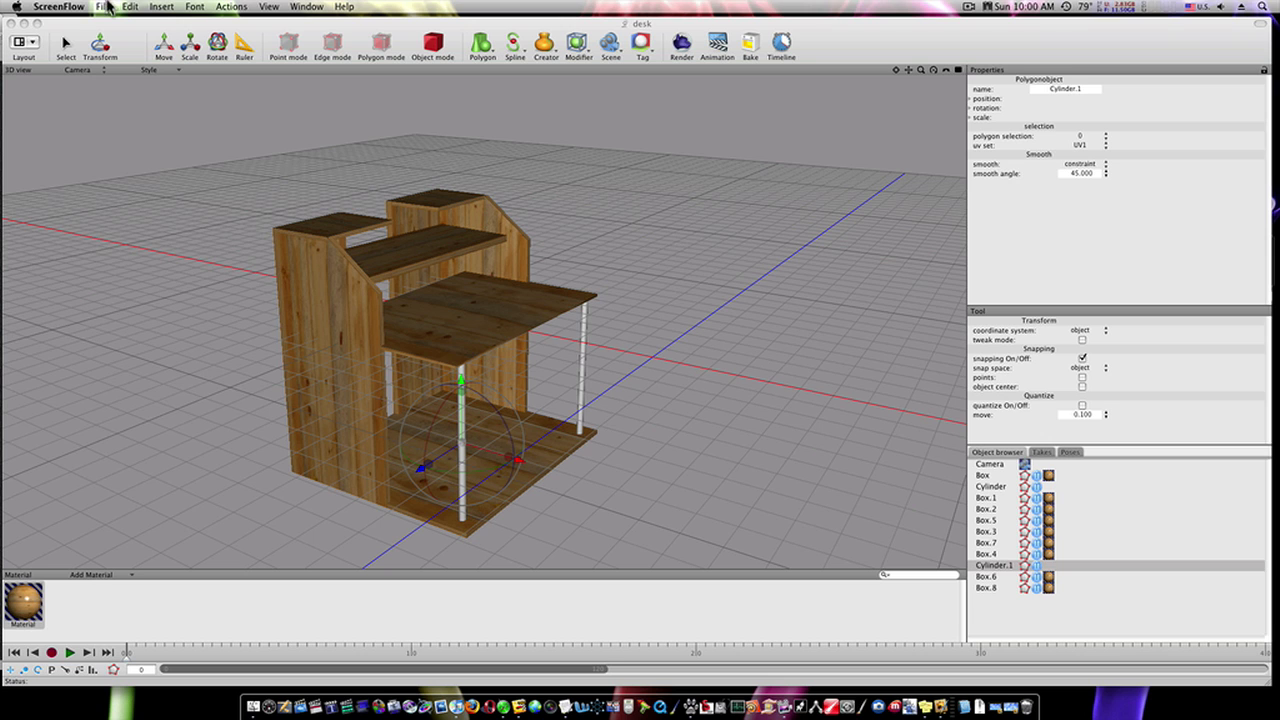
- Quit Cheetah3D and launch Pixelmator from the Dock
left_click(138, 35)
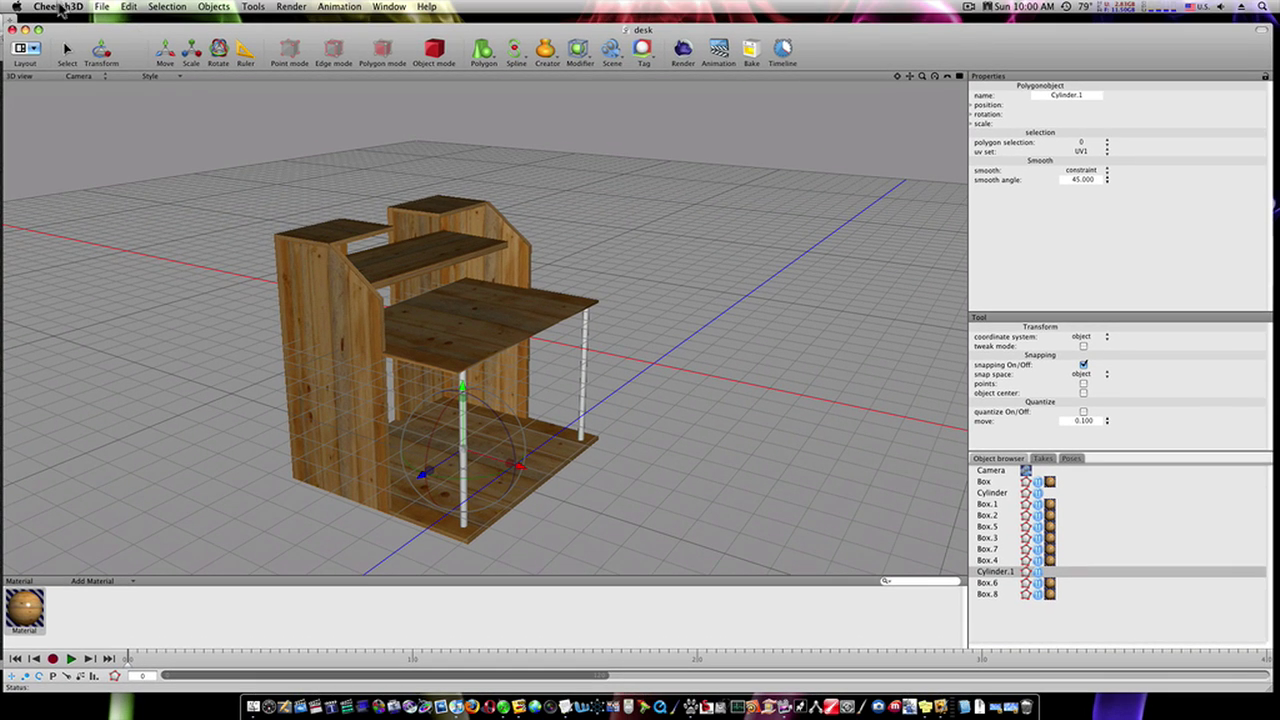
left_click(60, 7)
left_click(100, 124)
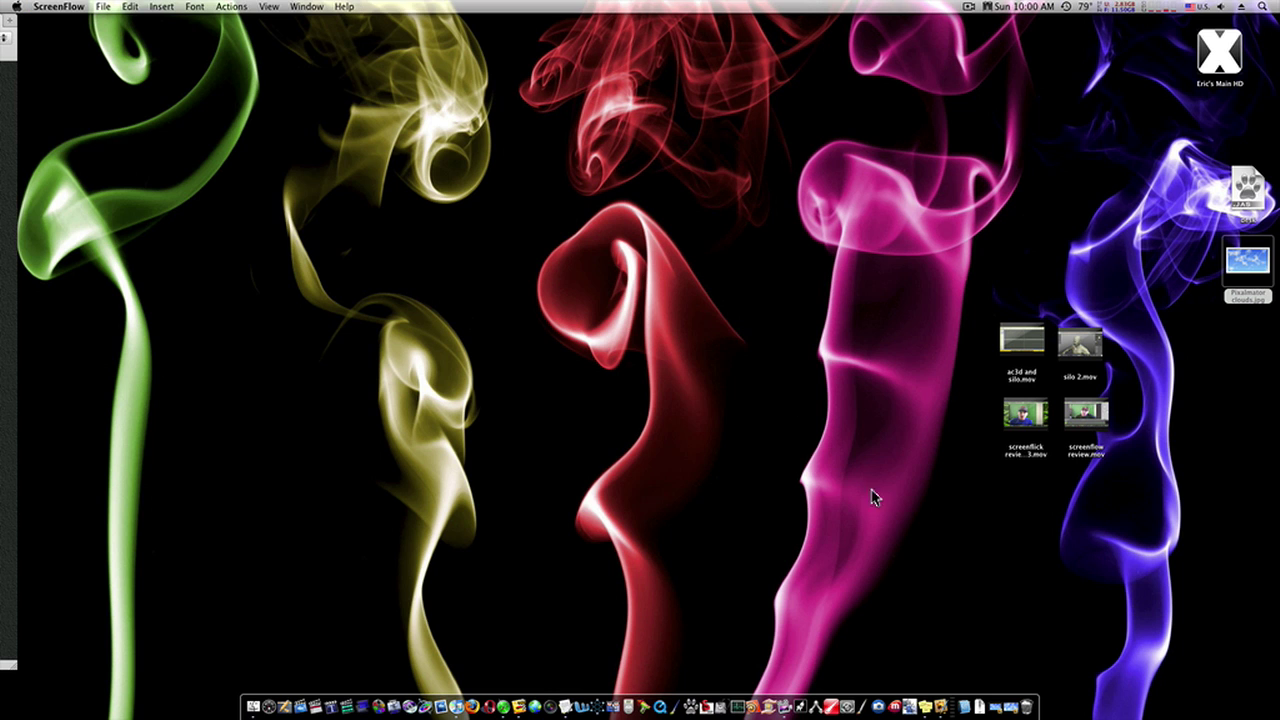
left_click(931, 705)
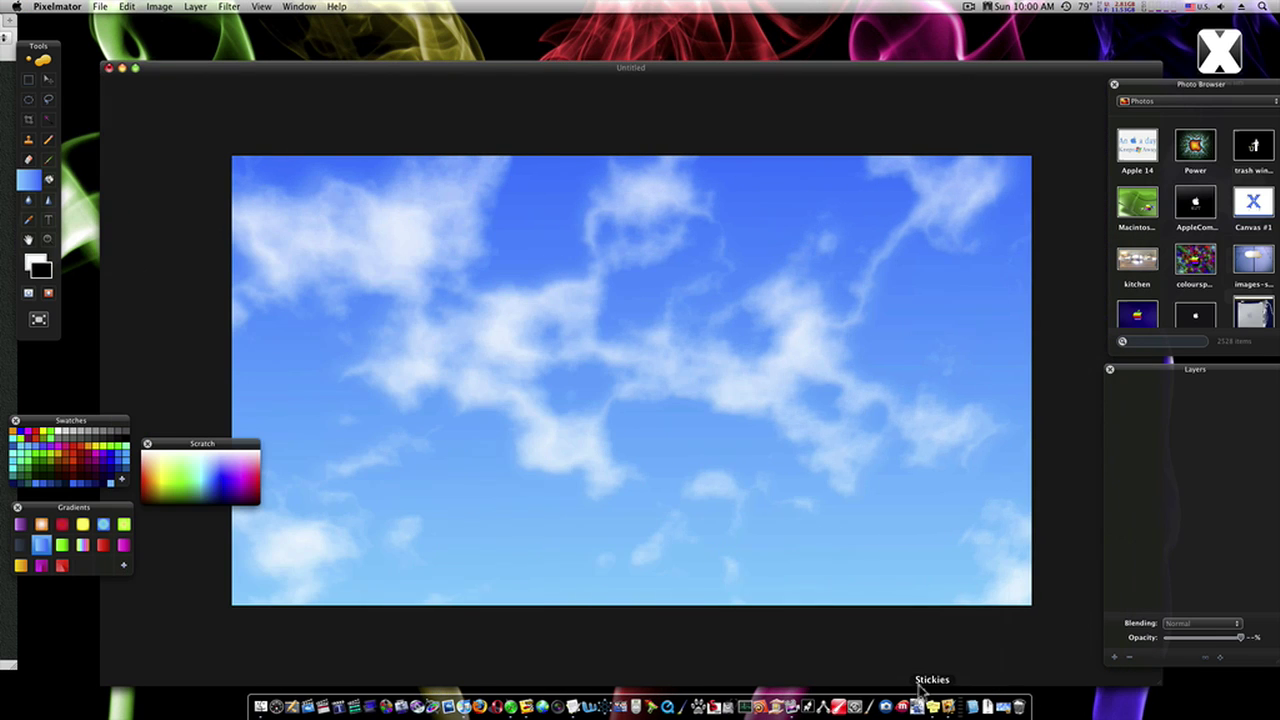
- Move the document window and Scratch colour panel into place, then minimize the finished clouds example
left_click_drag(575, 73, 550, 30)
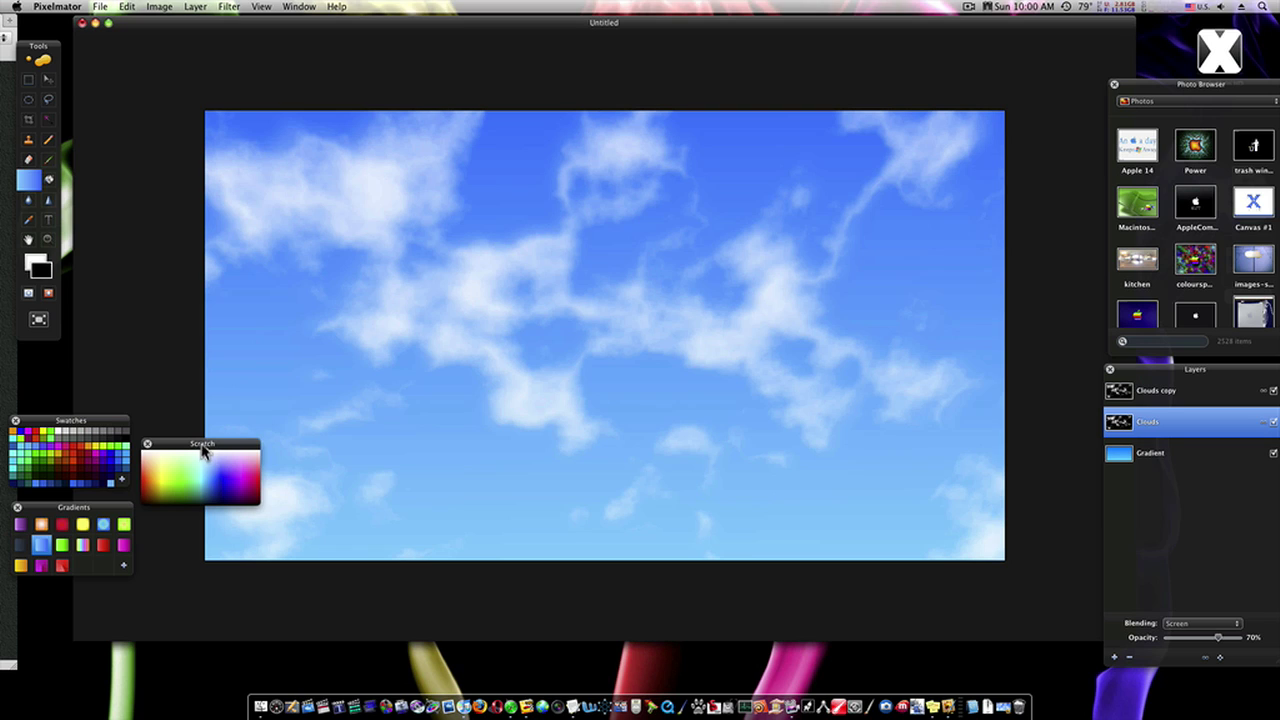
left_click_drag(207, 447, 93, 352)
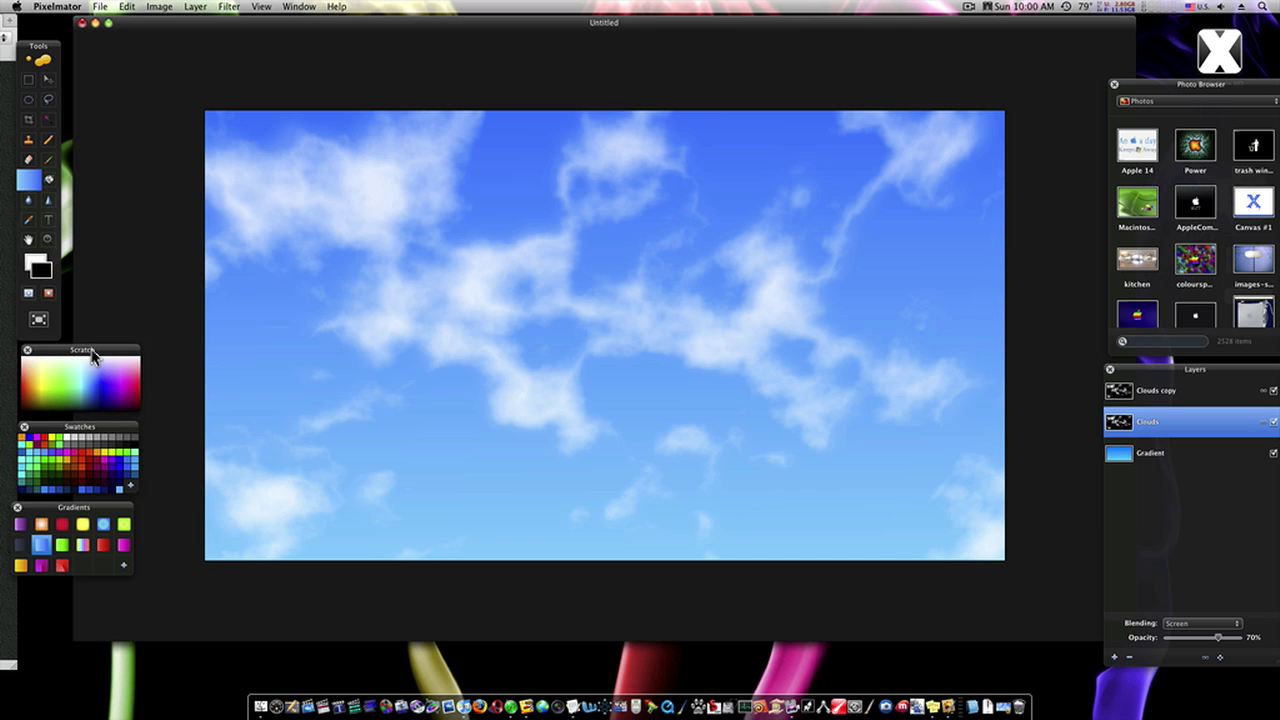
left_click(95, 23)
- Create a new blank document and move its window up and left
left_click(100, 6)
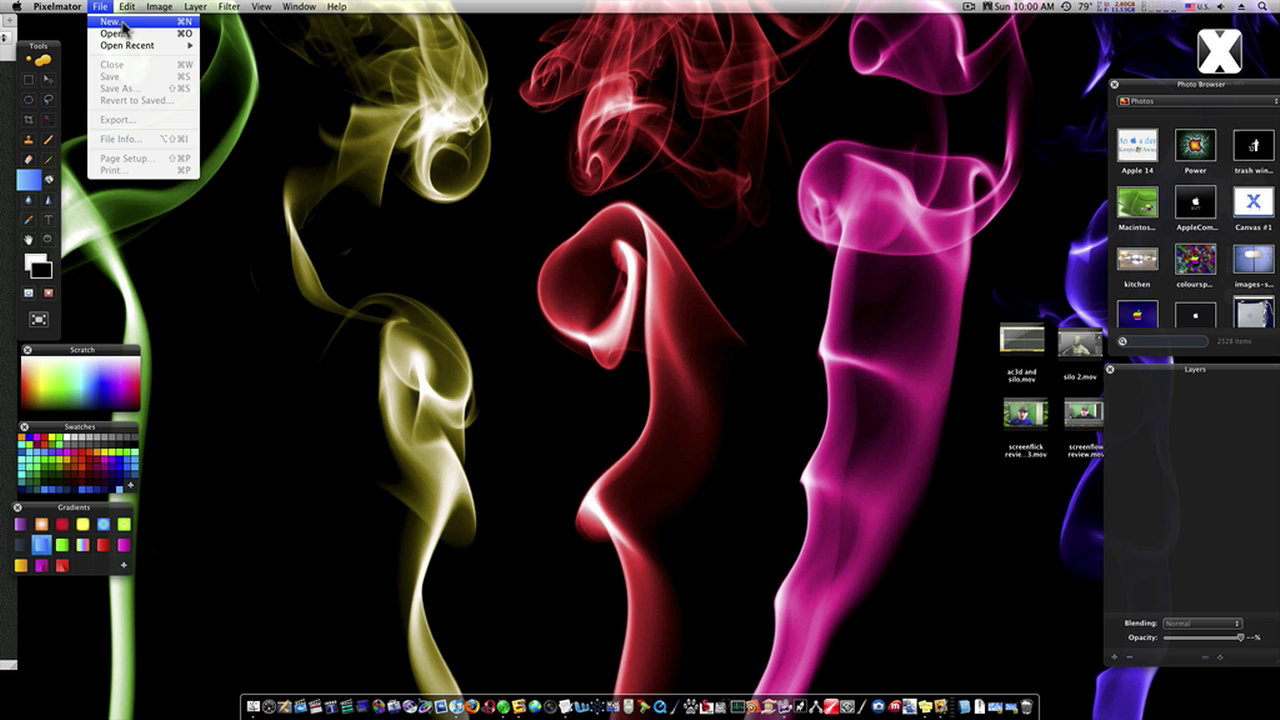
left_click(127, 27)
left_click(713, 267)
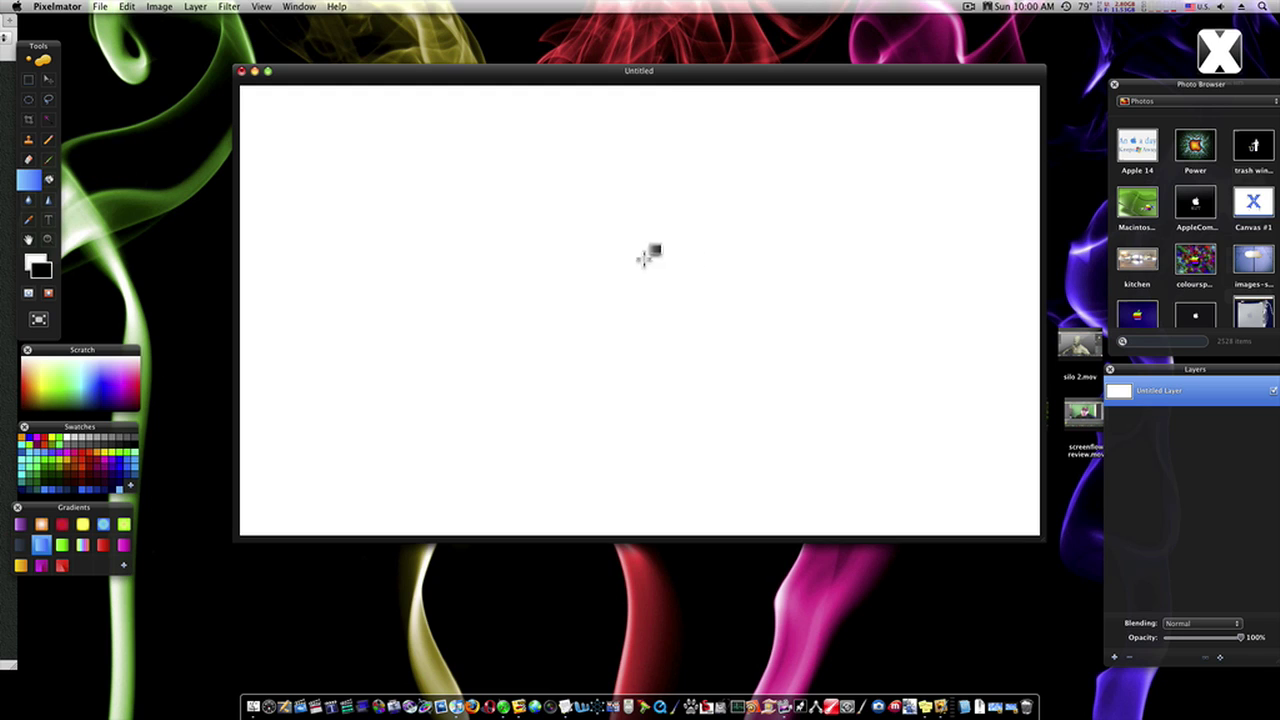
left_click_drag(663, 76, 588, 58)
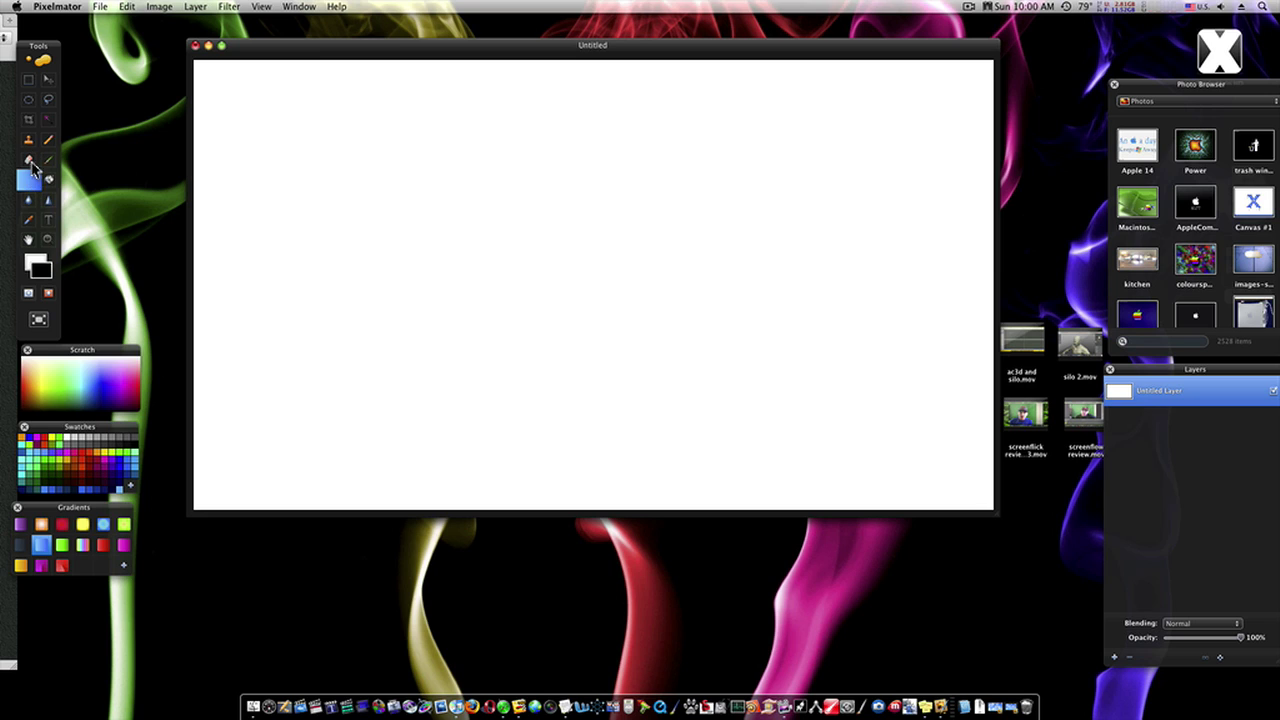
- Darken the blue gradient's right stop and fill the canvas with it from bottom to top
left_click(29, 159)
left_click(29, 178)
double_click(45, 549)
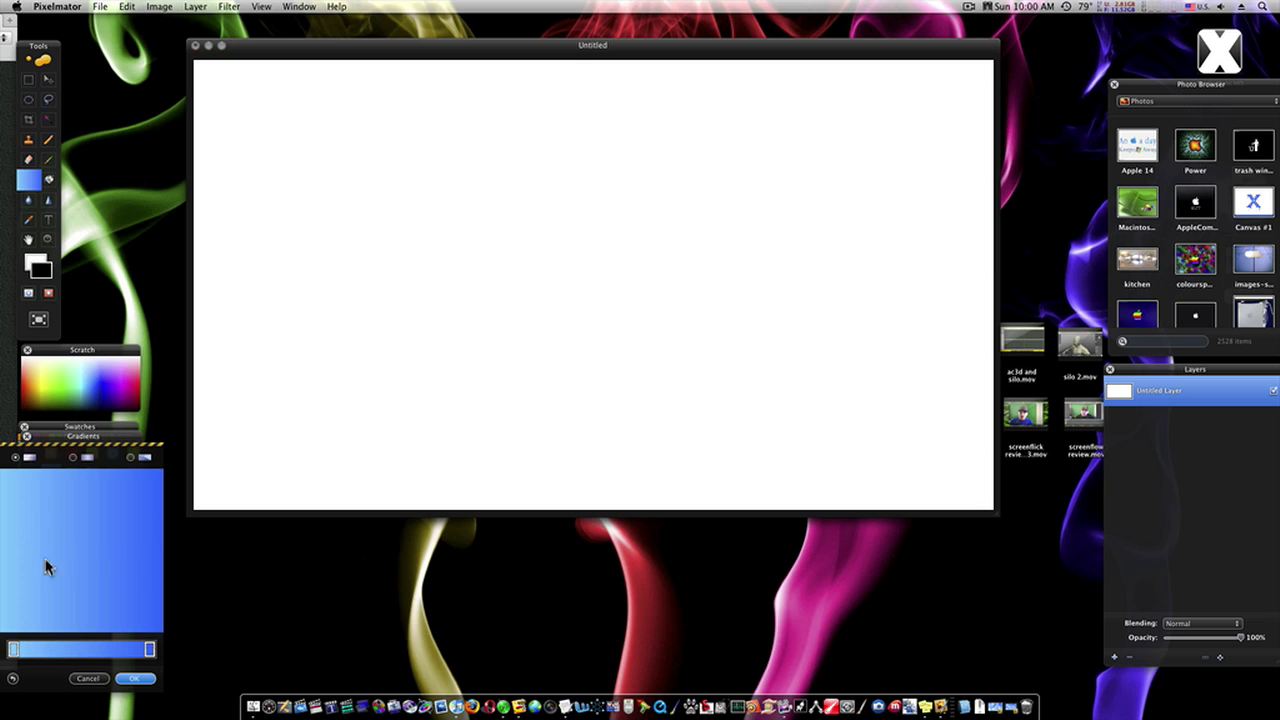
double_click(150, 651)
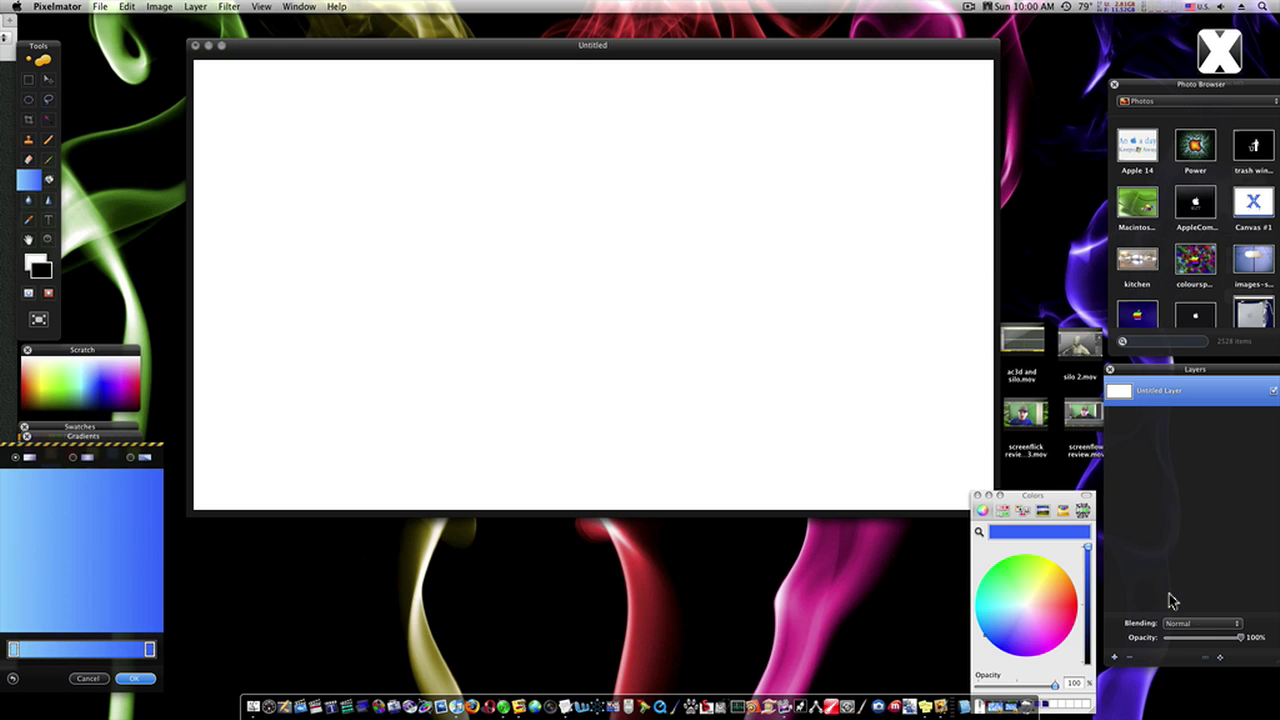
left_click_drag(1088, 553, 1088, 590)
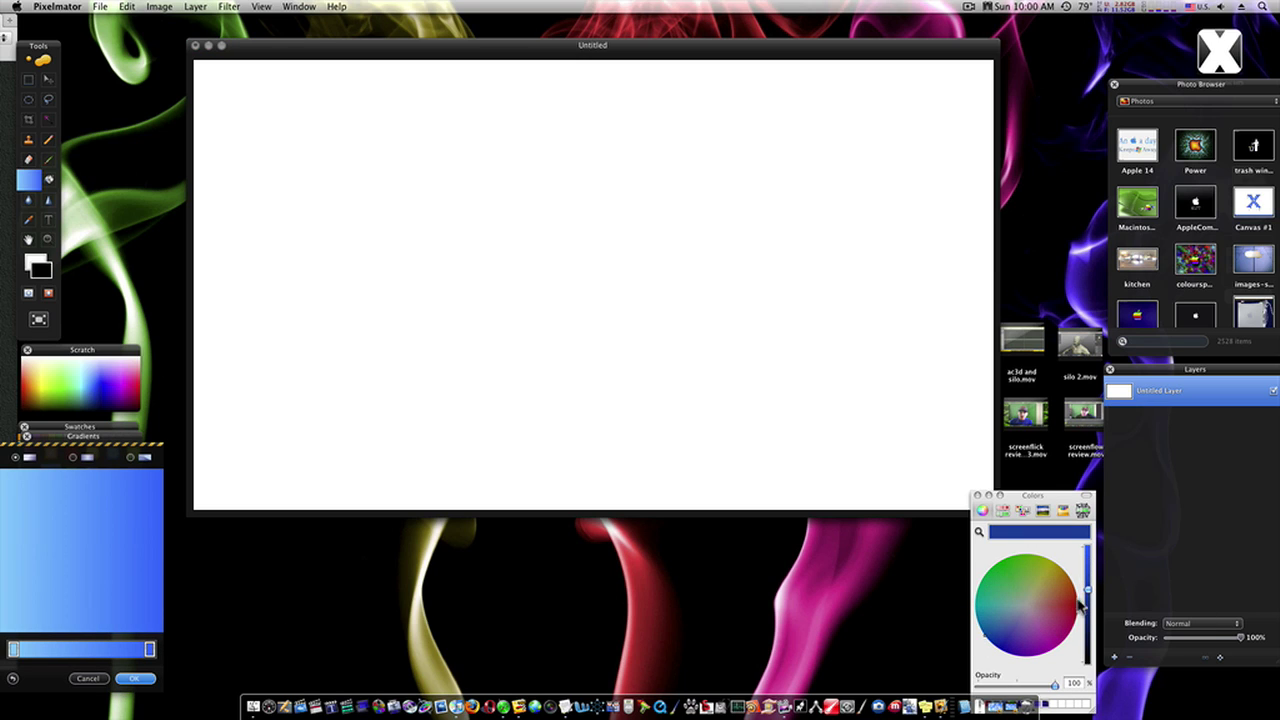
left_click(977, 495)
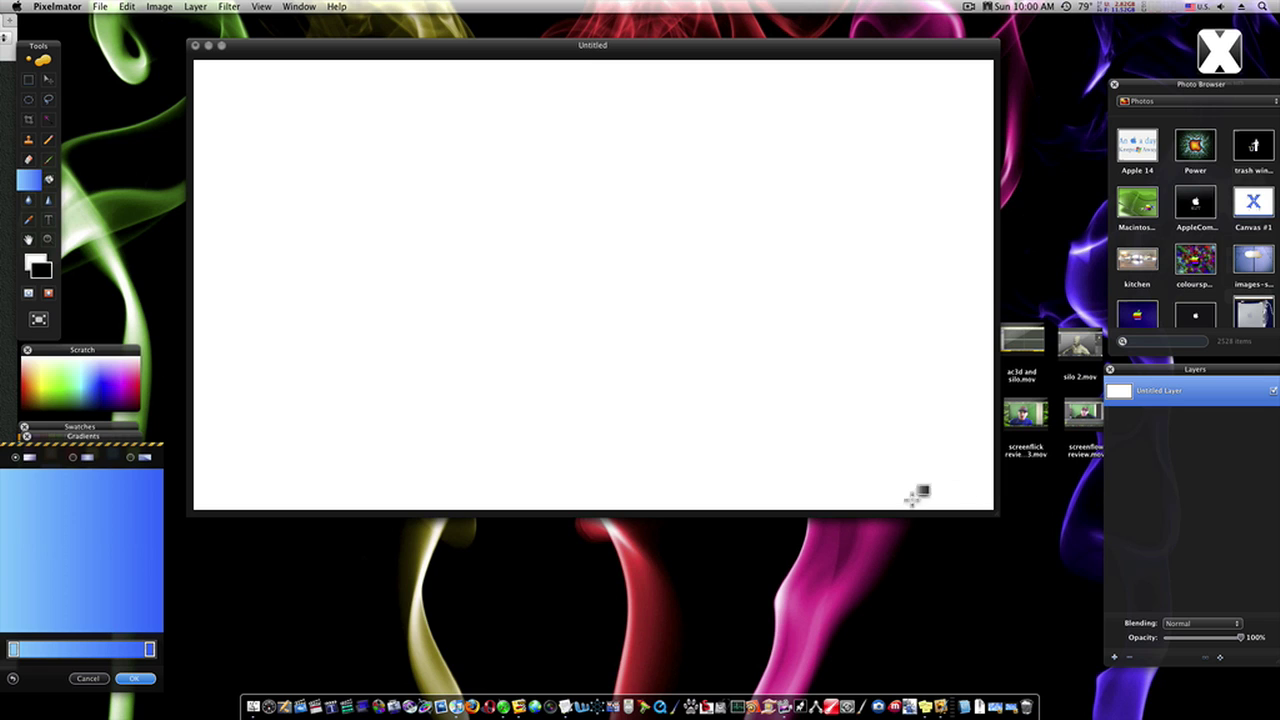
left_click(148, 680)
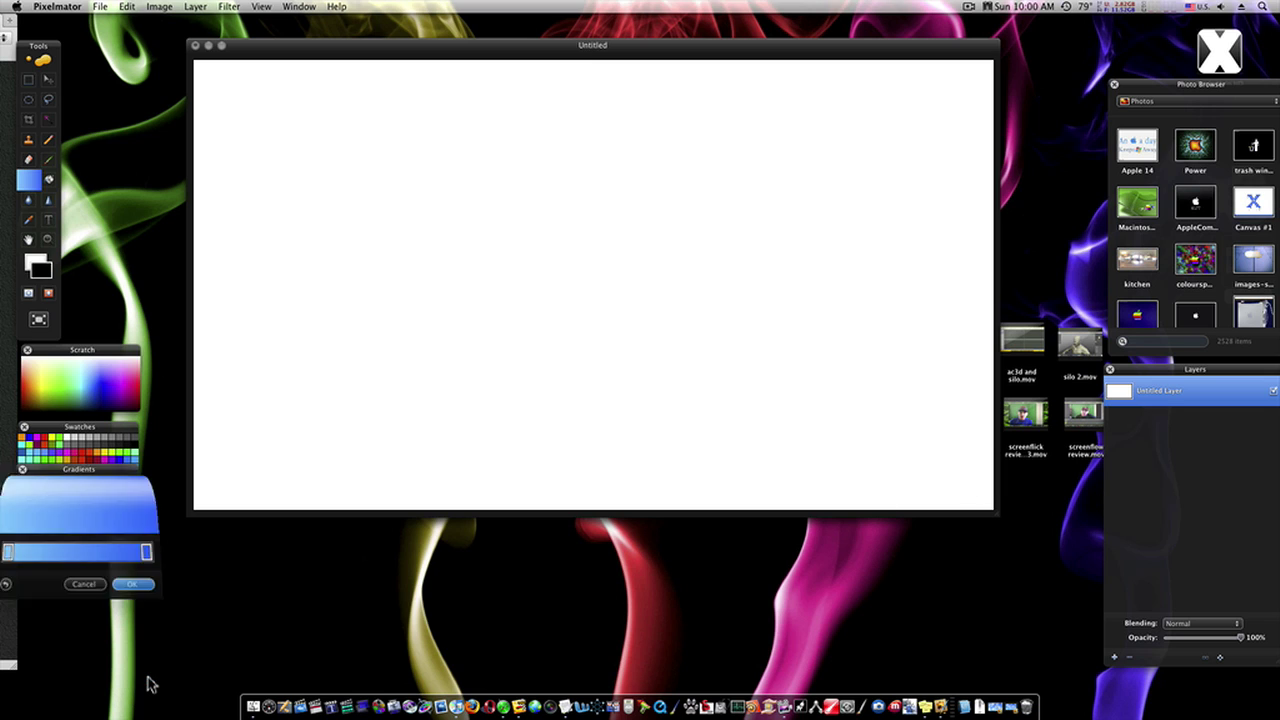
left_click_drag(579, 472, 561, 89)
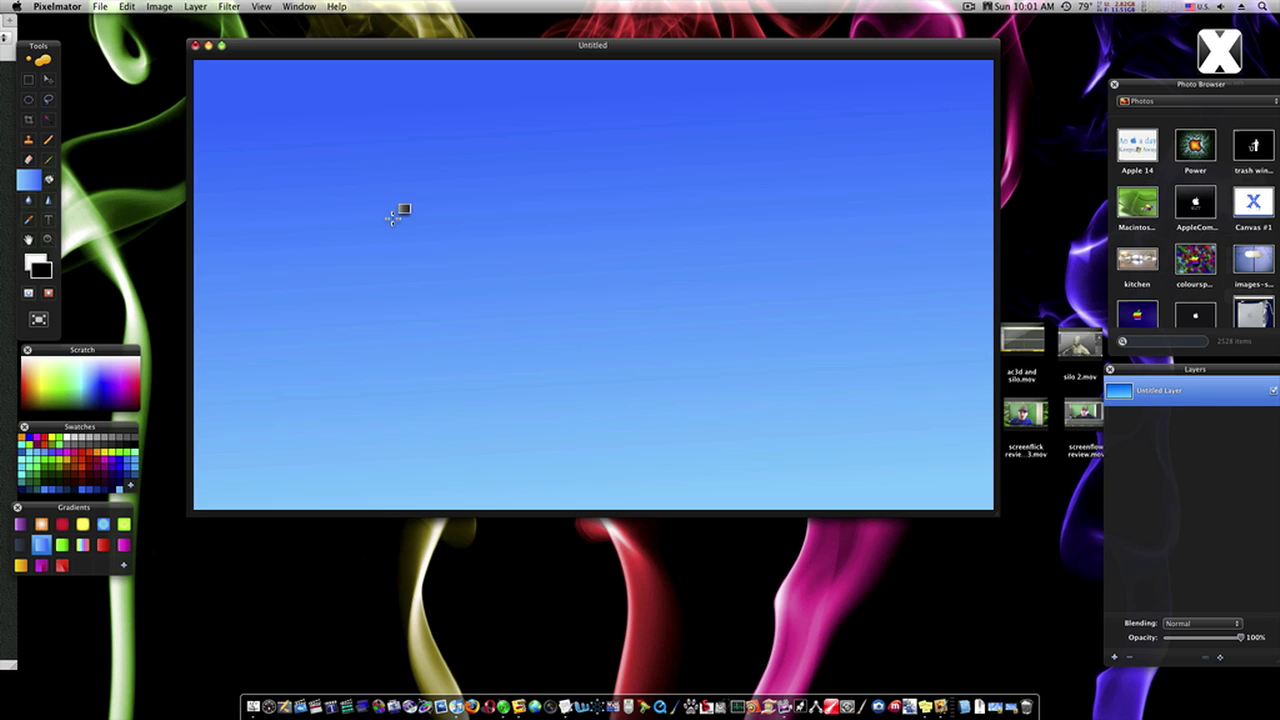
left_click(229, 7)
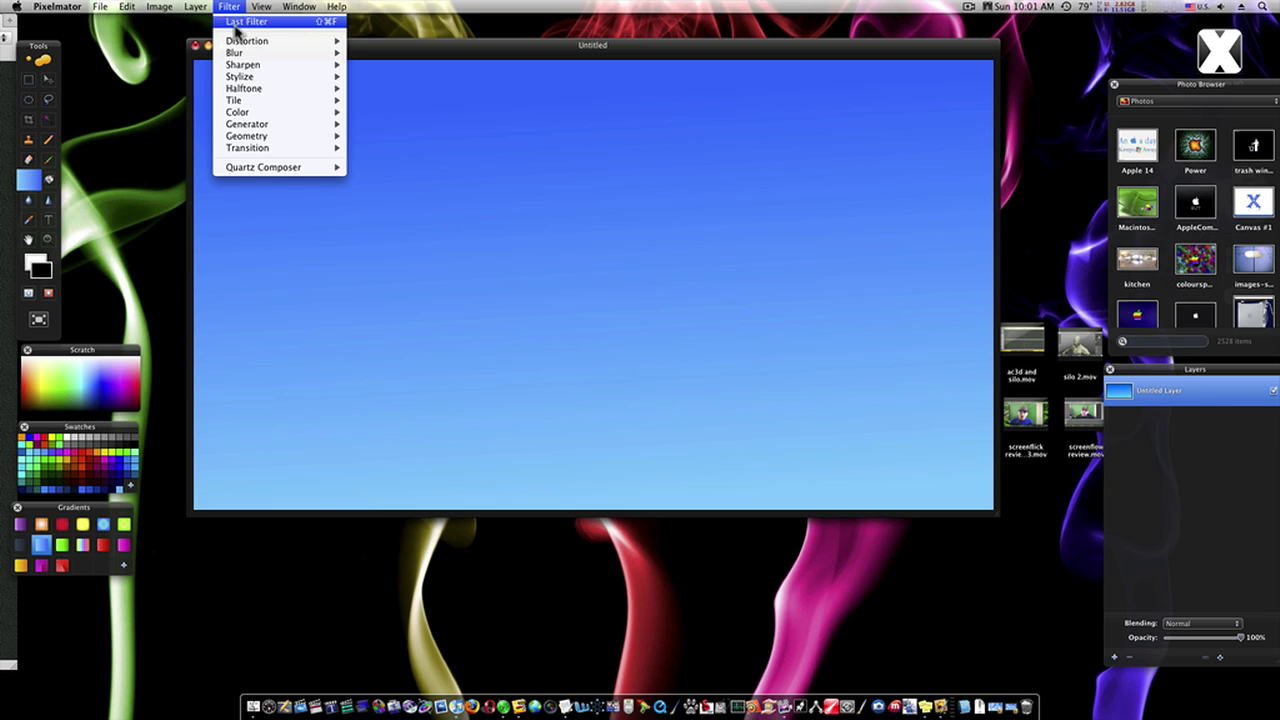
mouse_move(262, 124)
left_click(376, 136)
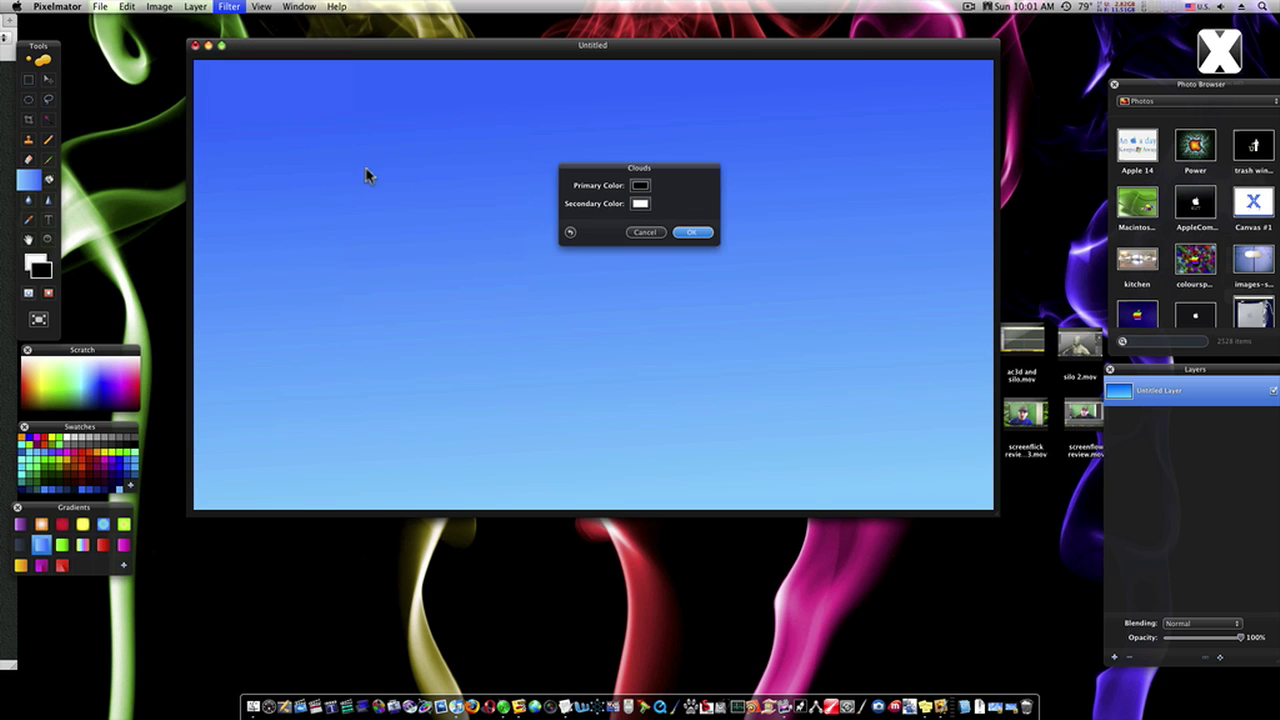
left_click(692, 233)
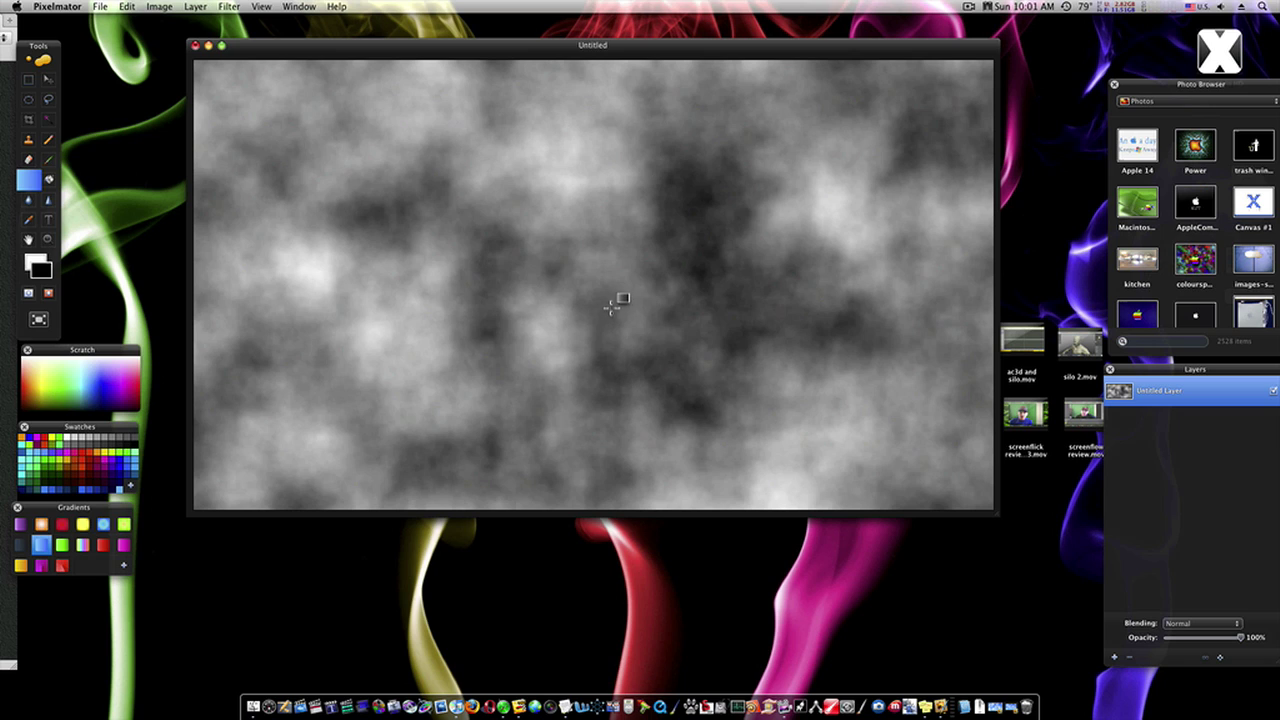
key("v")
key("super+z")
key("g")
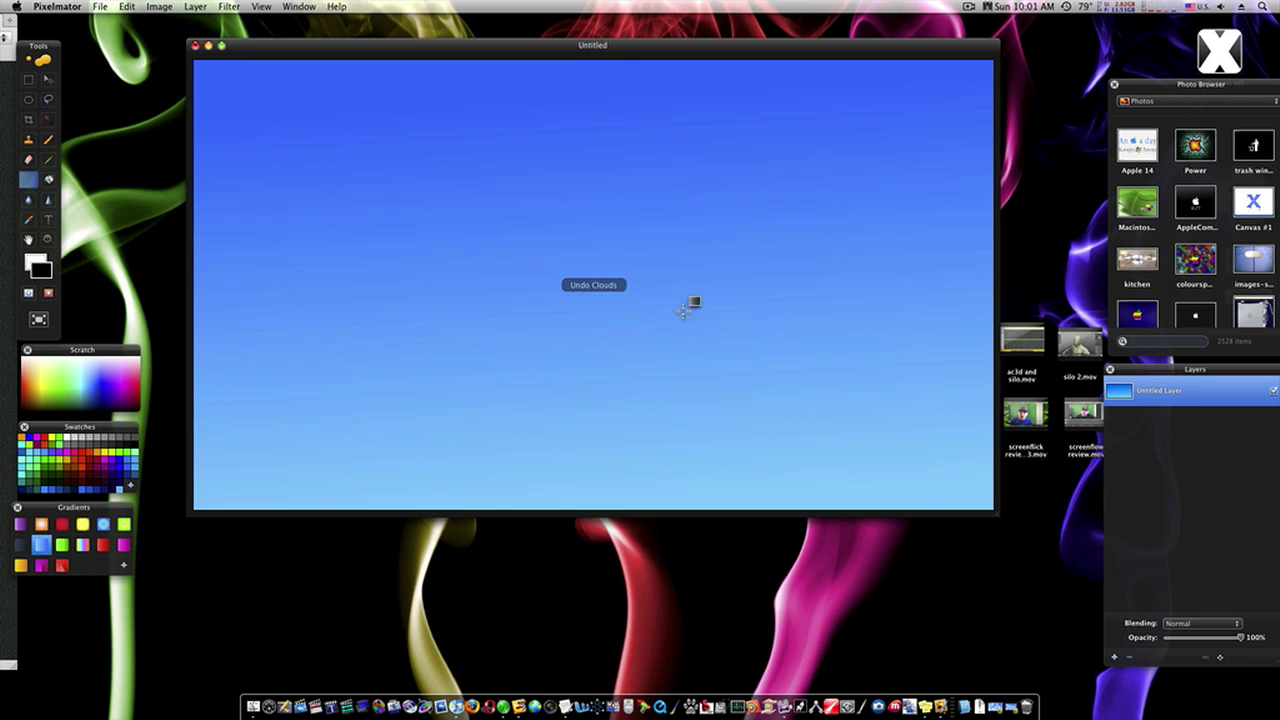
- Add a new layer above the gradient and reapply the Clouds filter to it
left_click(1116, 657)
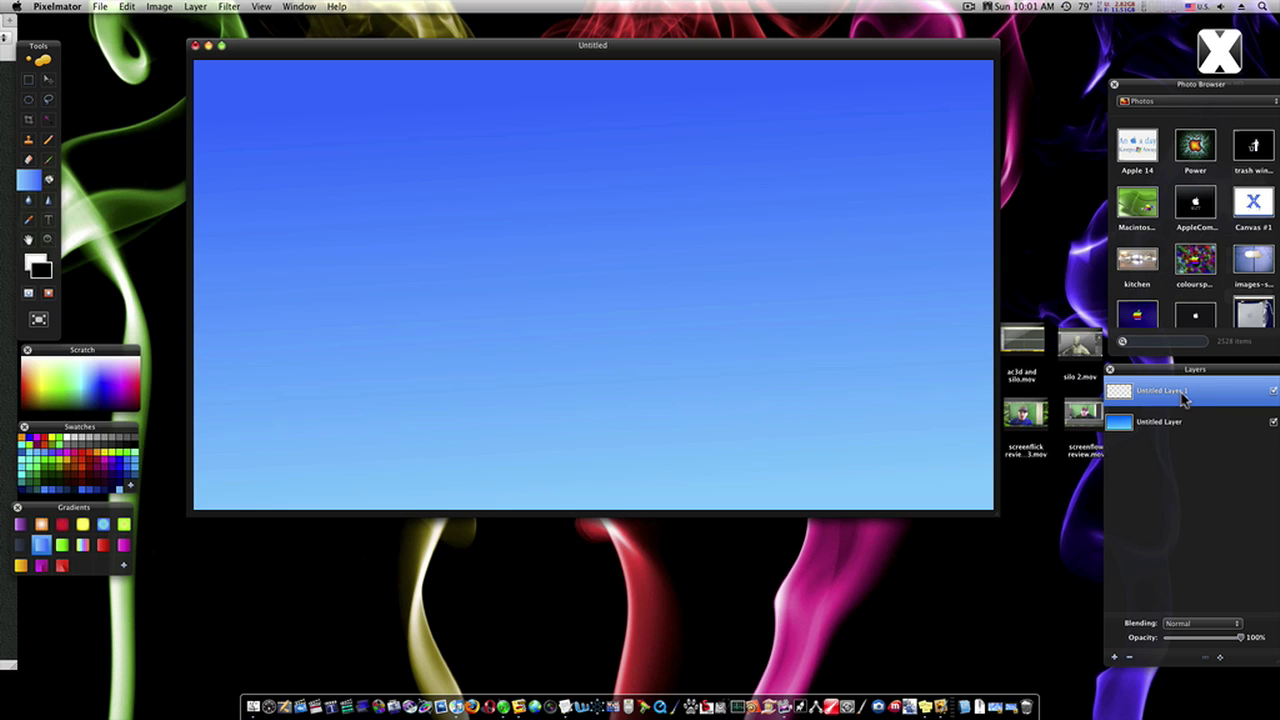
left_click(229, 7)
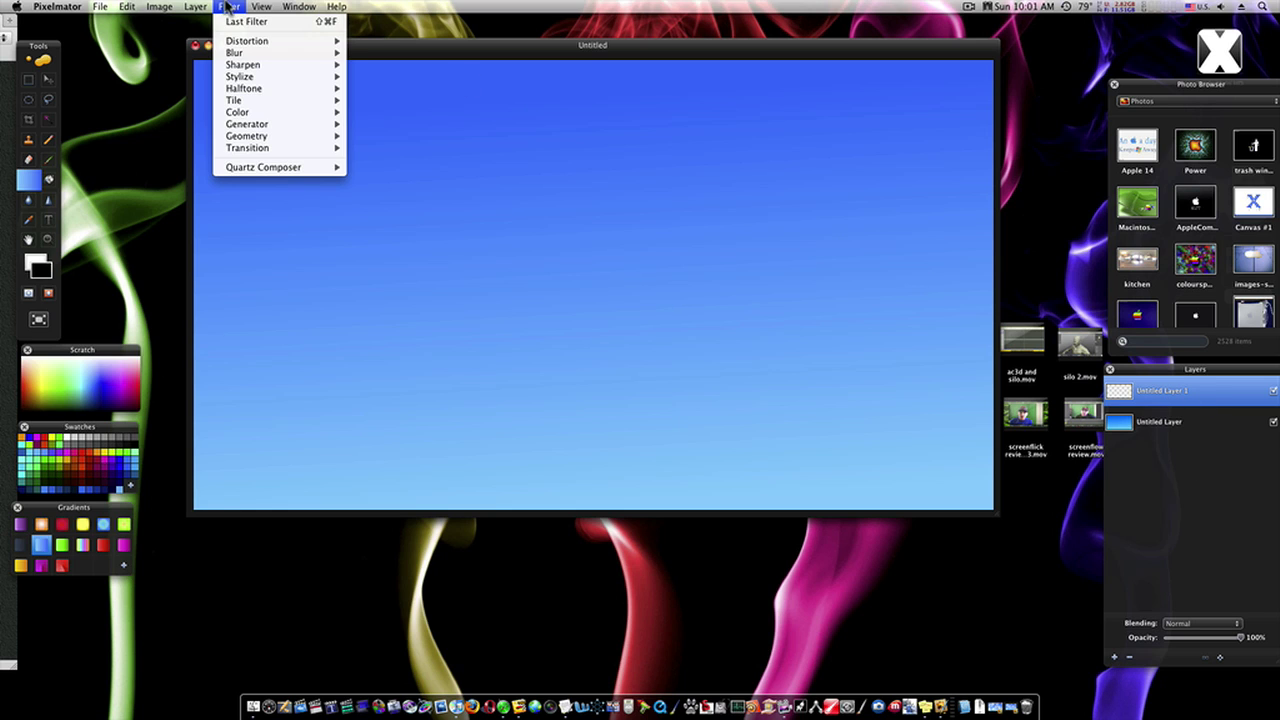
left_click(236, 22)
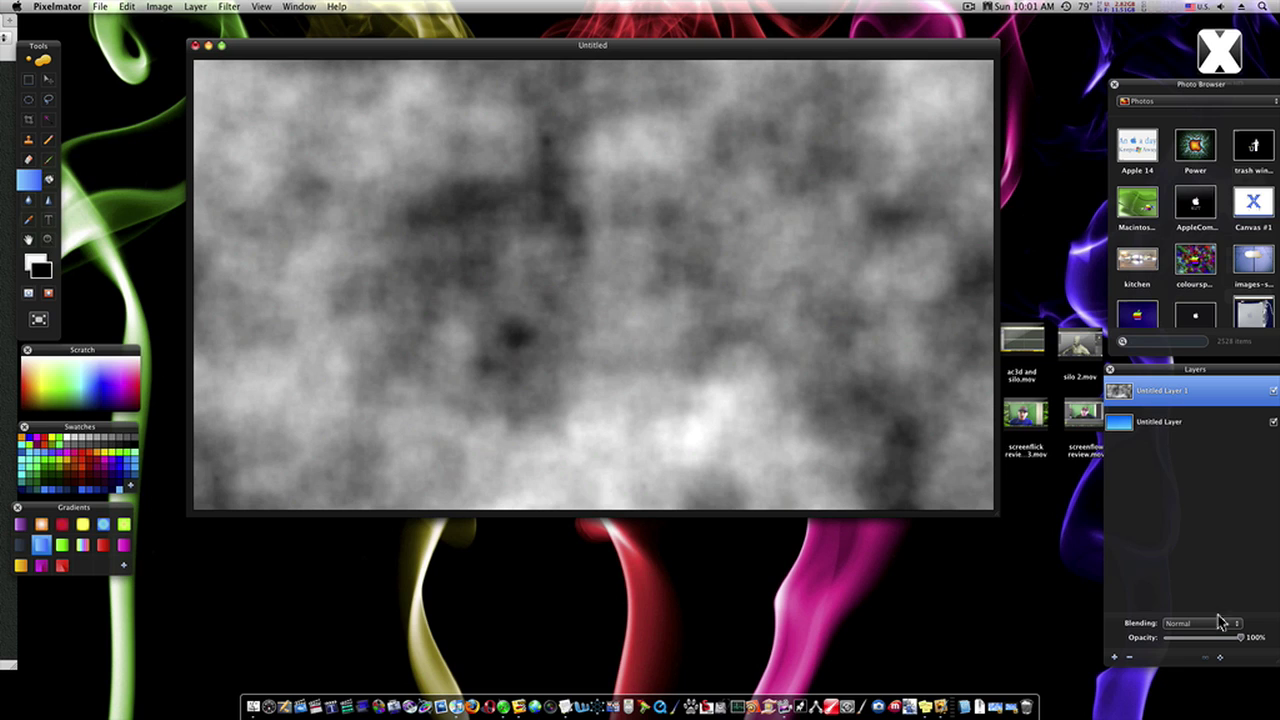
- Add Untitled Layer 2, render fresh clouds on it, and blend it in Difference mode
left_click(1116, 658)
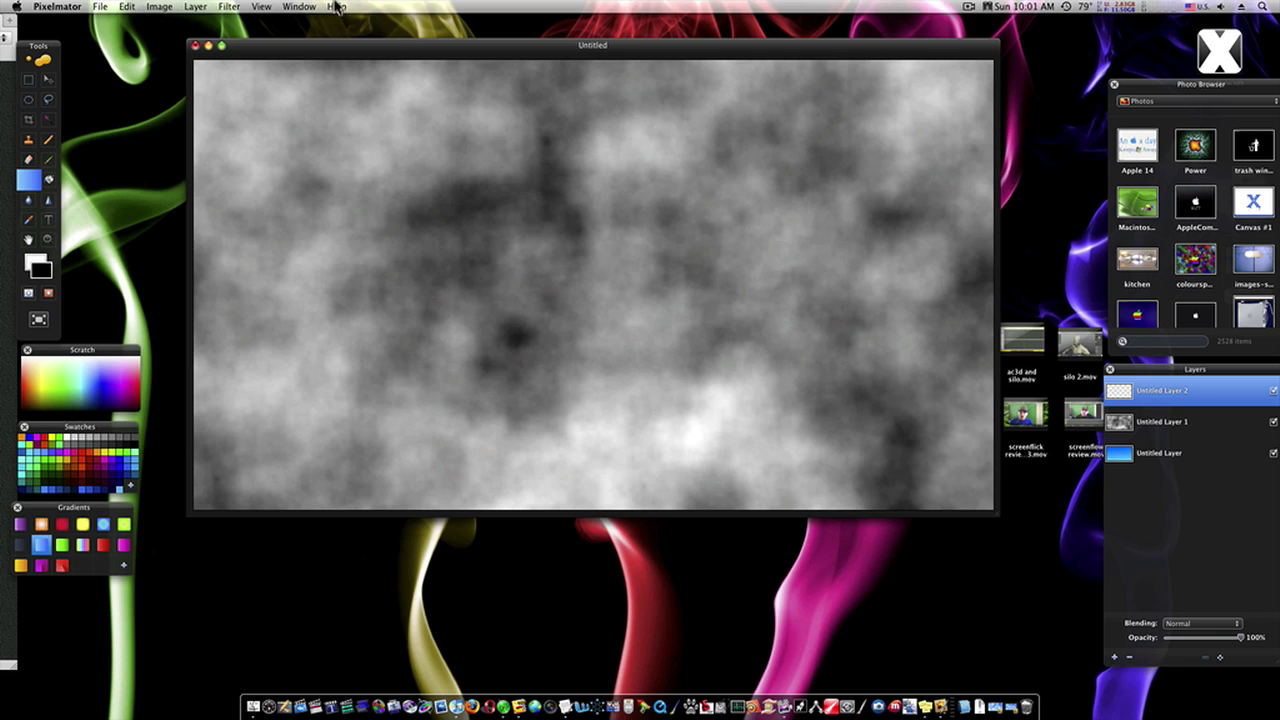
left_click(230, 7)
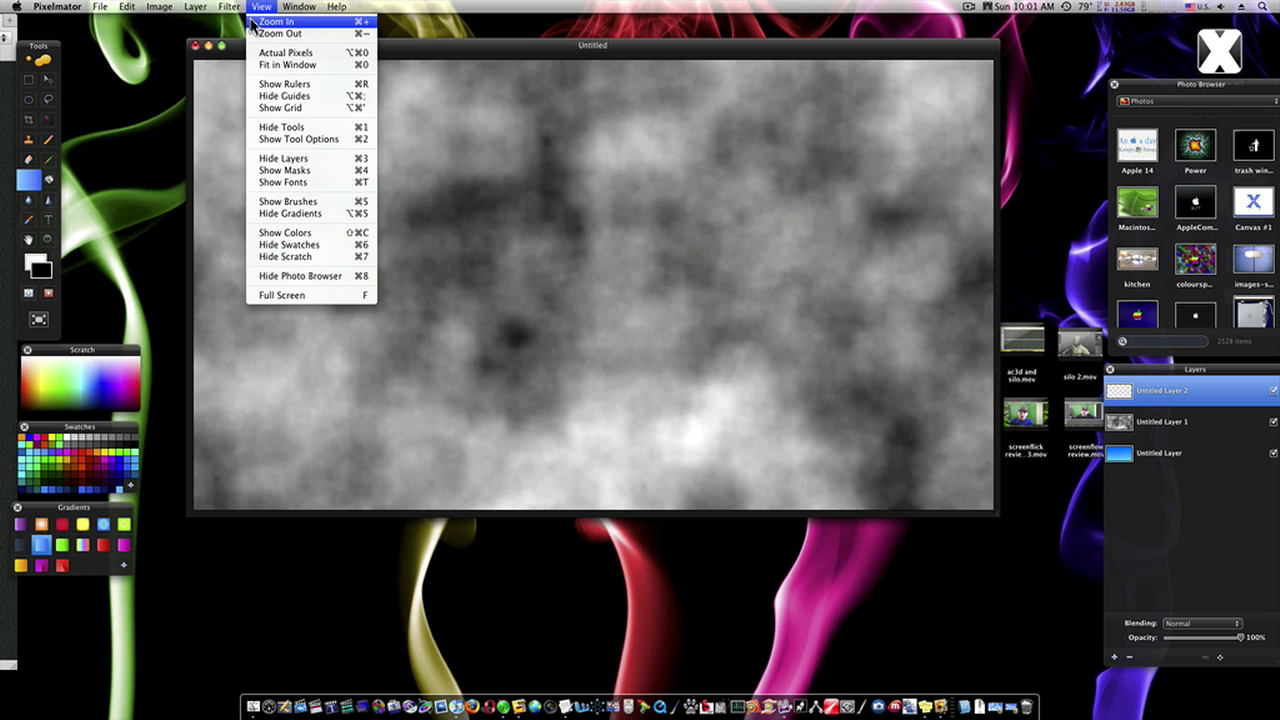
left_click(234, 21)
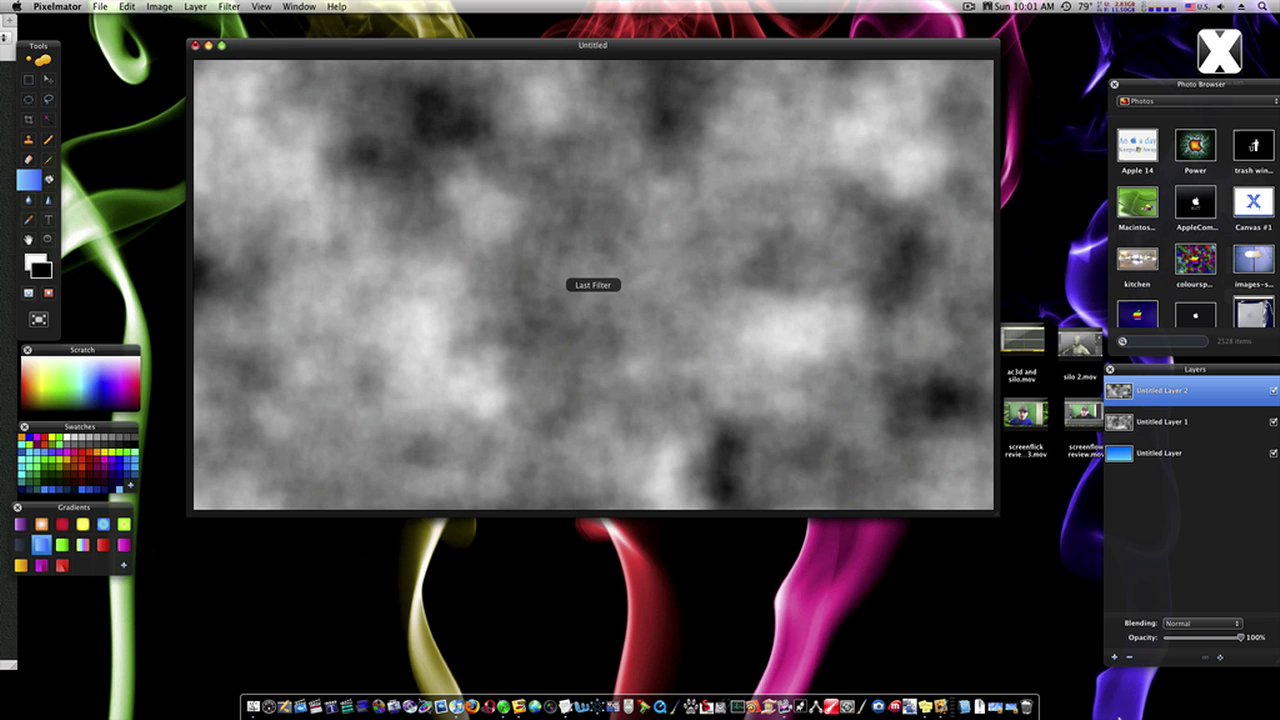
left_click(1200, 627)
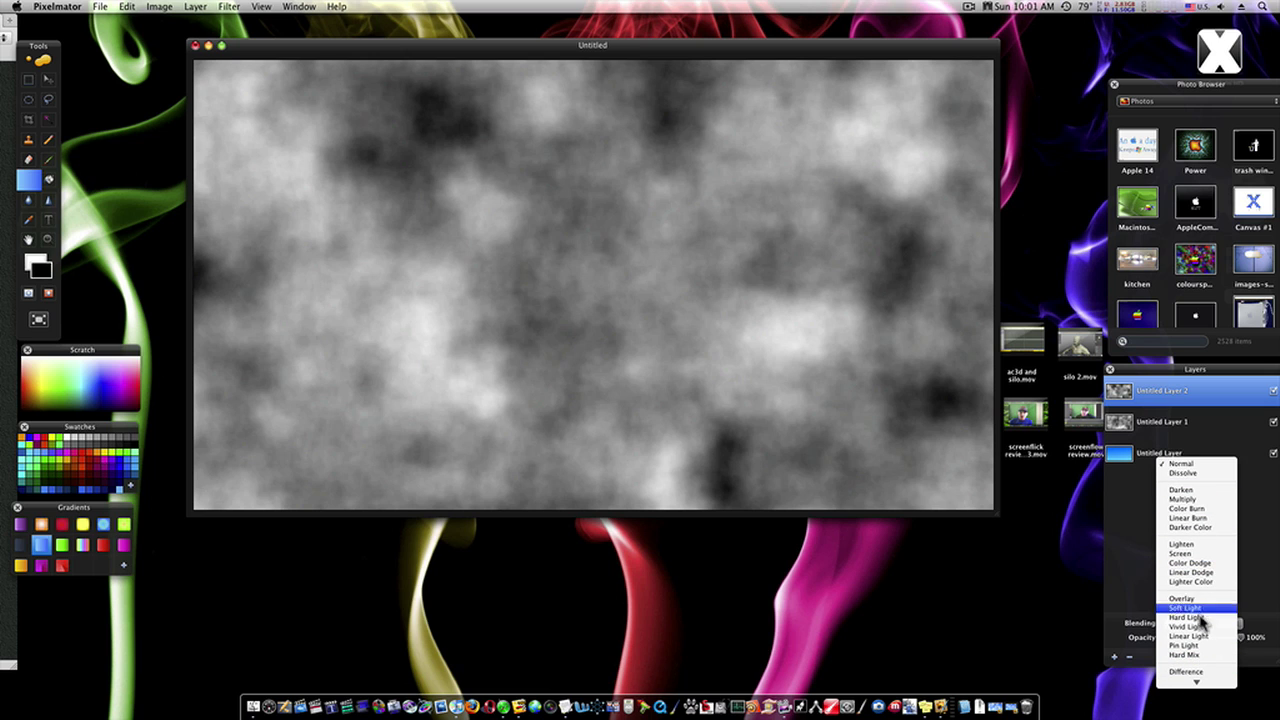
left_click(1186, 677)
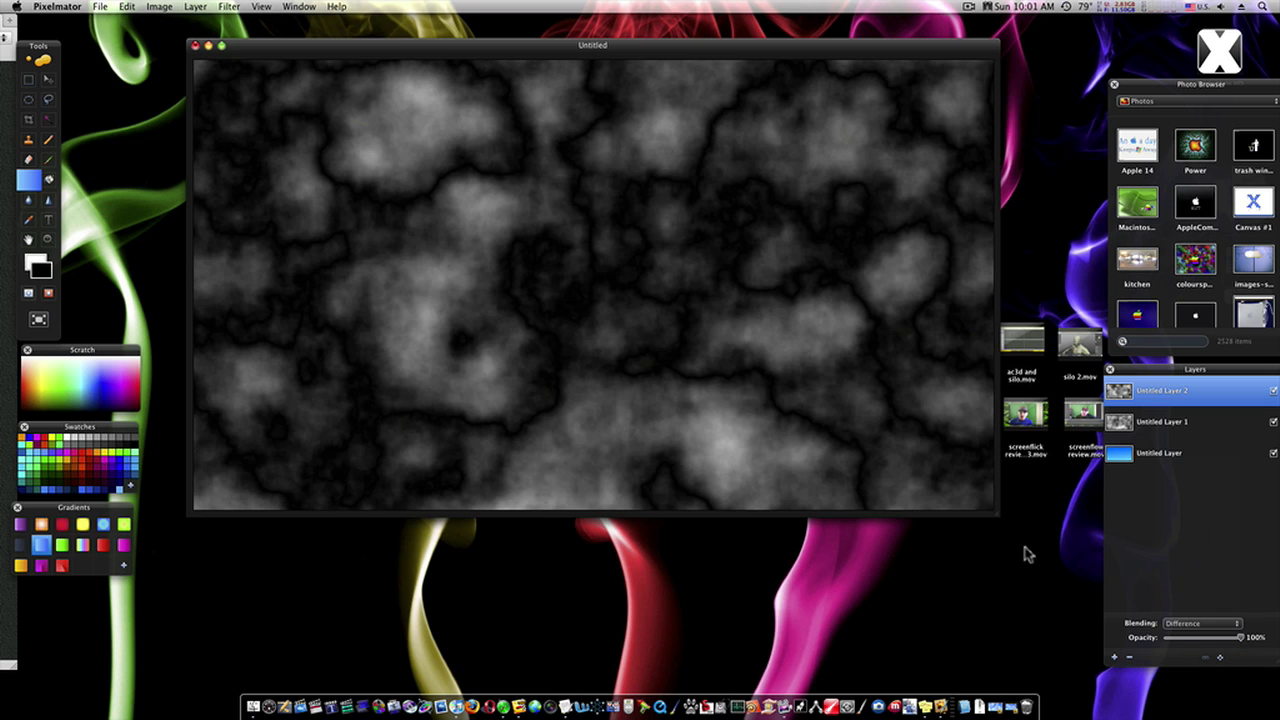
- Add Untitled Layer 3 with fresh clouds in Difference mode, then select all three cloud layers
left_click(1115, 659)
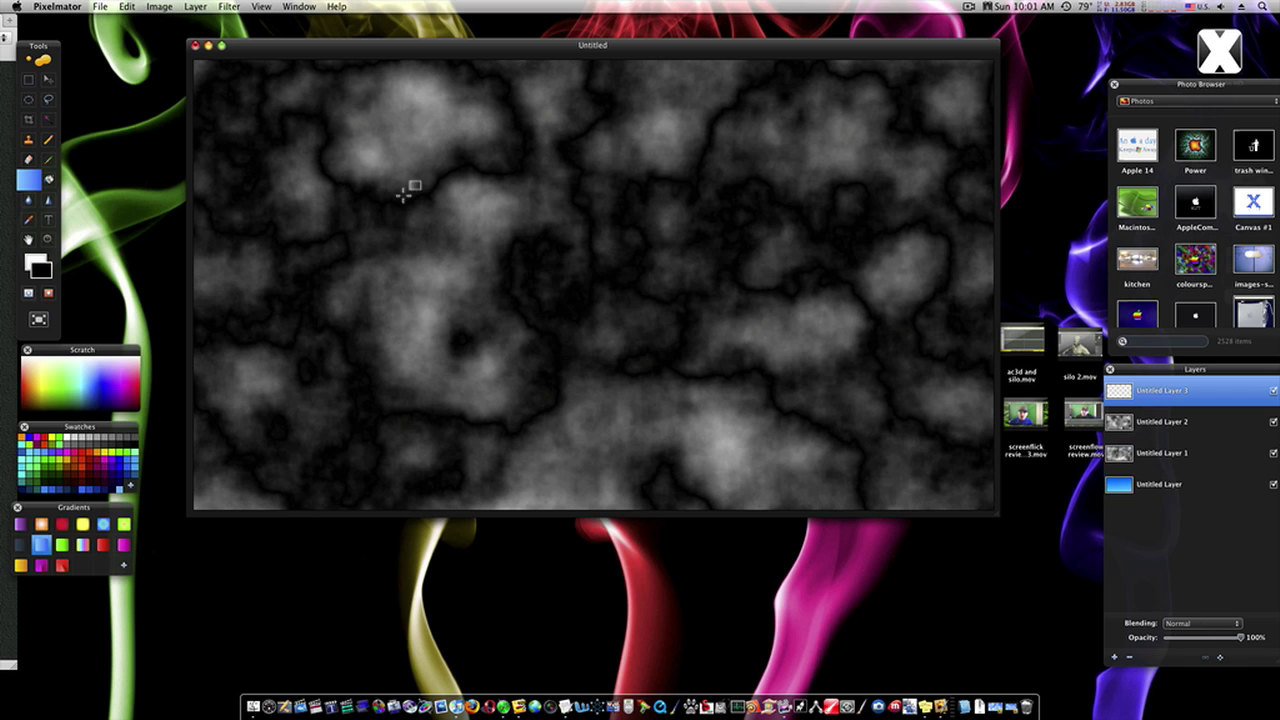
left_click(228, 7)
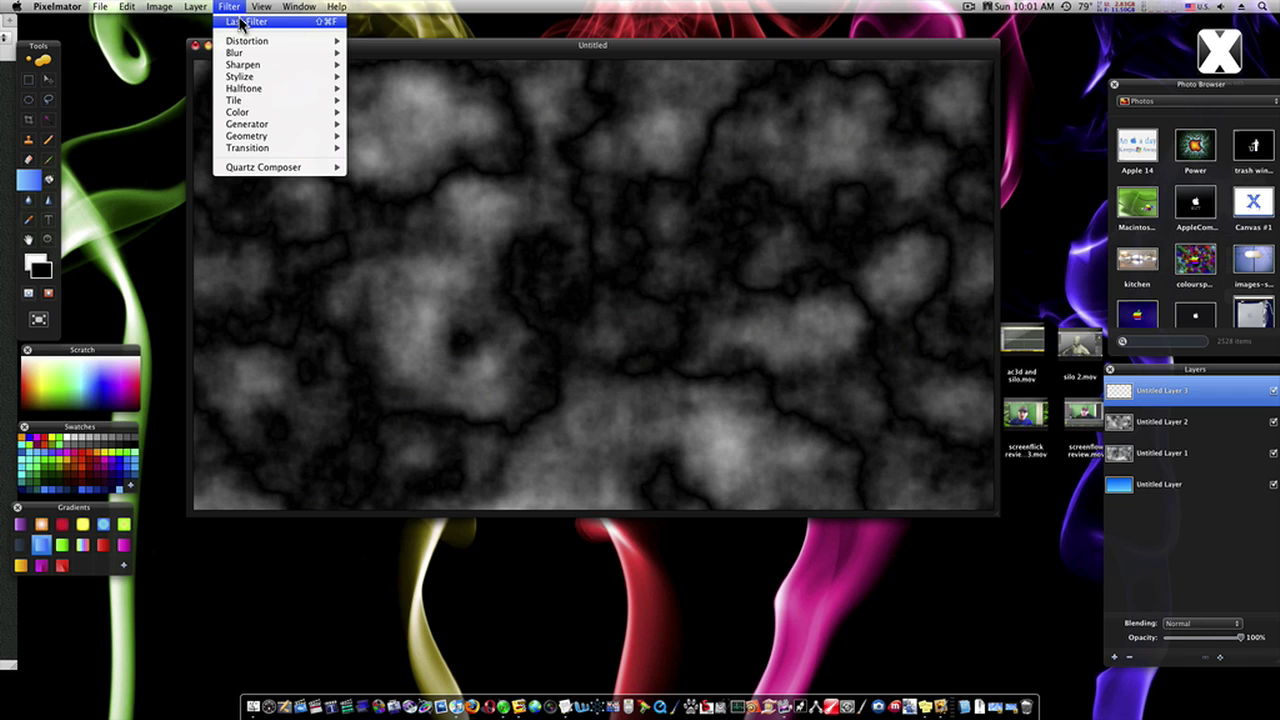
left_click(246, 21)
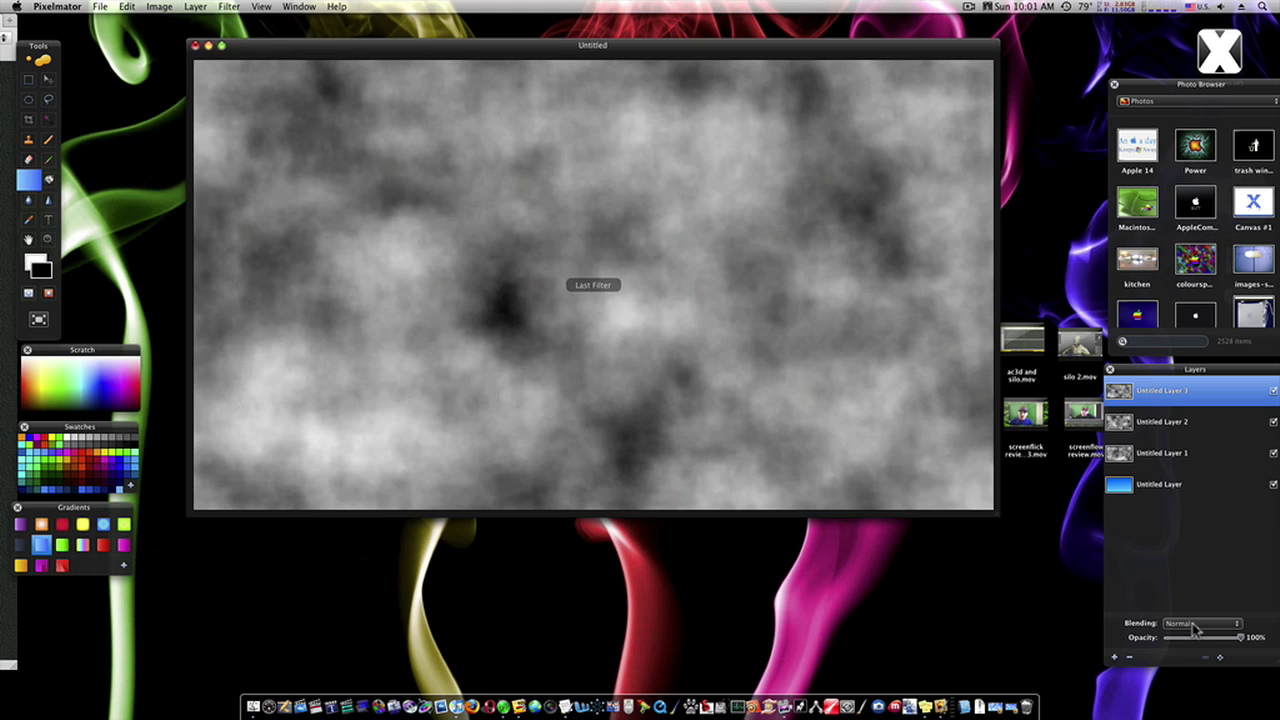
left_click(1190, 624)
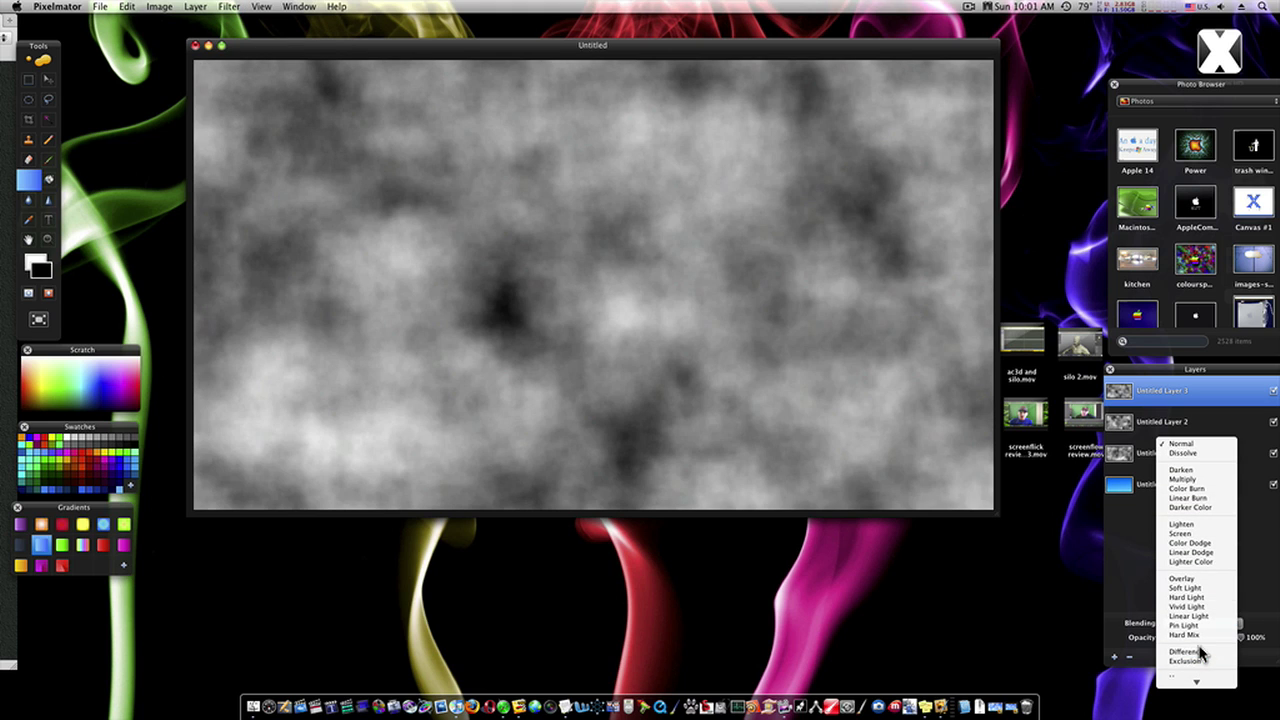
left_click(1198, 655)
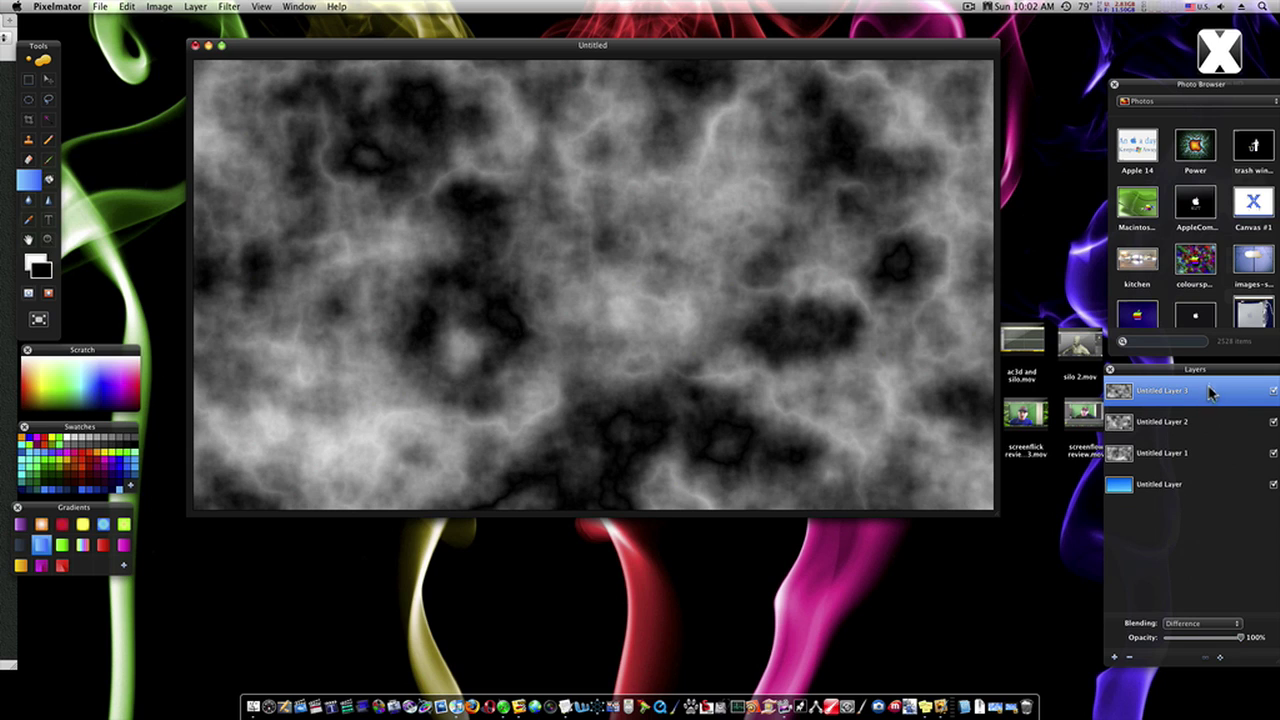
left_click(1222, 455, "shift")
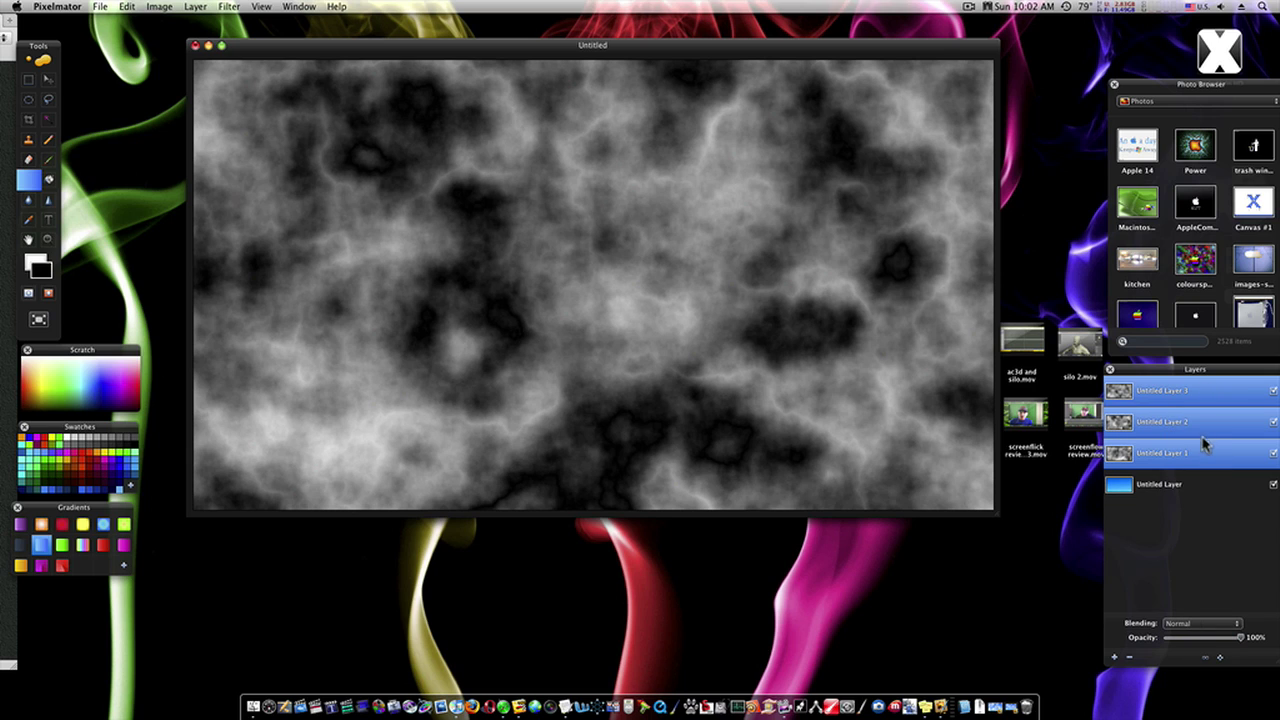
right_click(1176, 426)
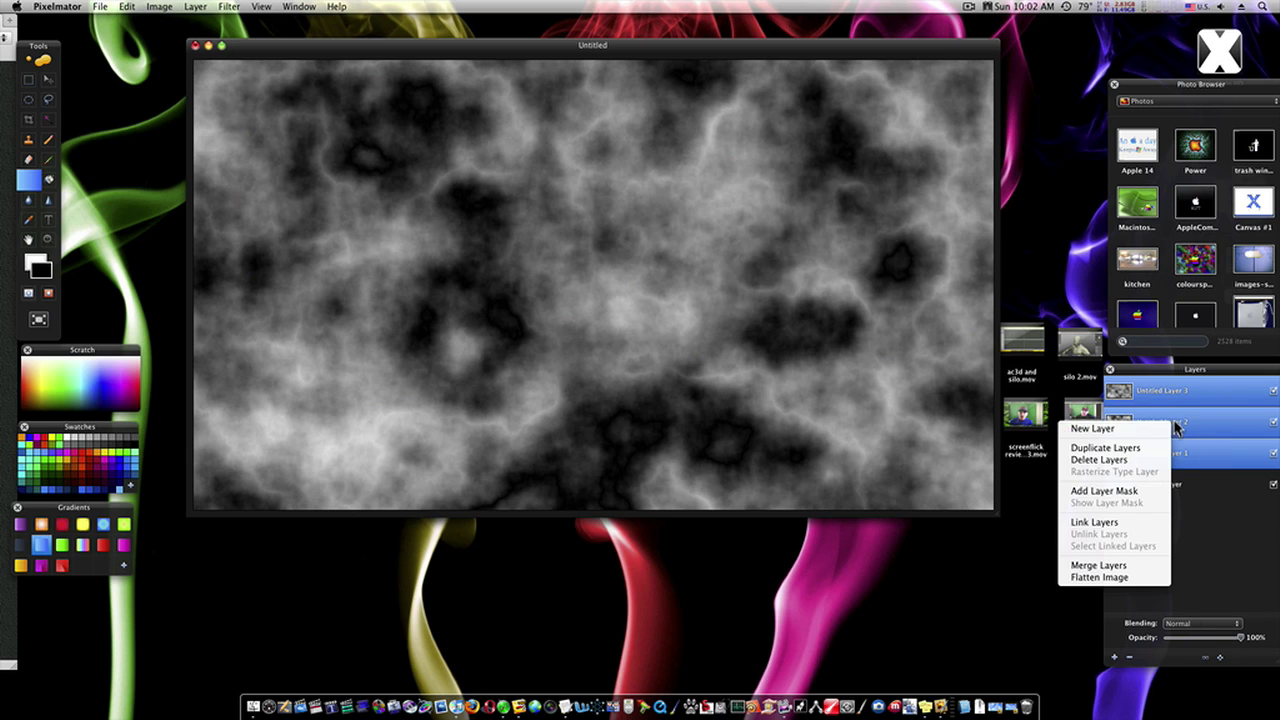
- Merge the three cloud layers into Untitled Layer 4 and set its blending to Screen
left_click(1134, 567)
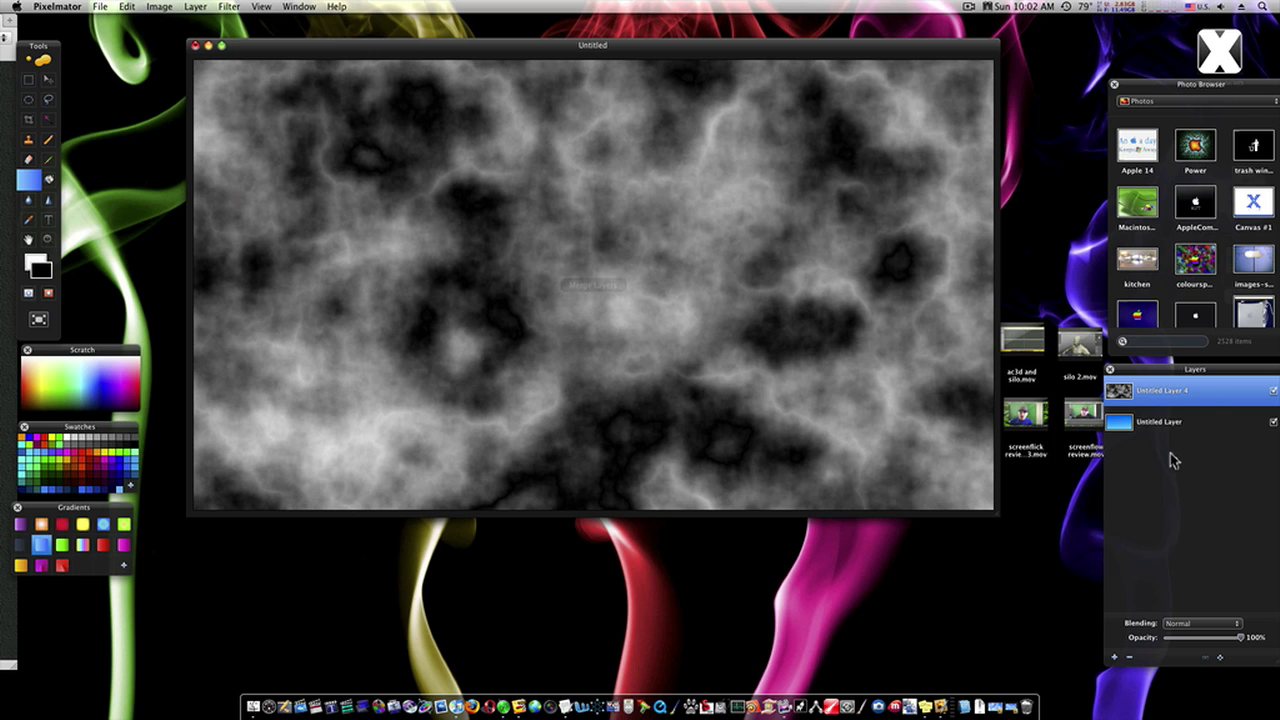
left_click(1209, 625)
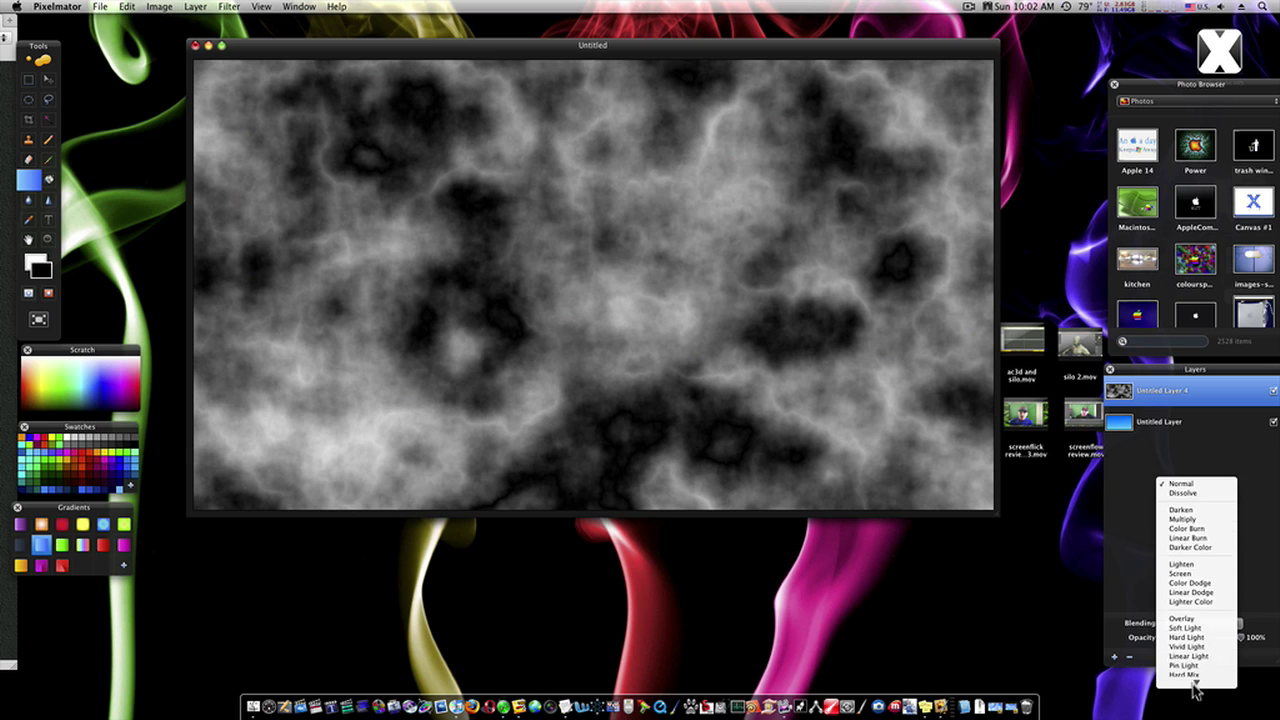
mouse_move(1196, 688)
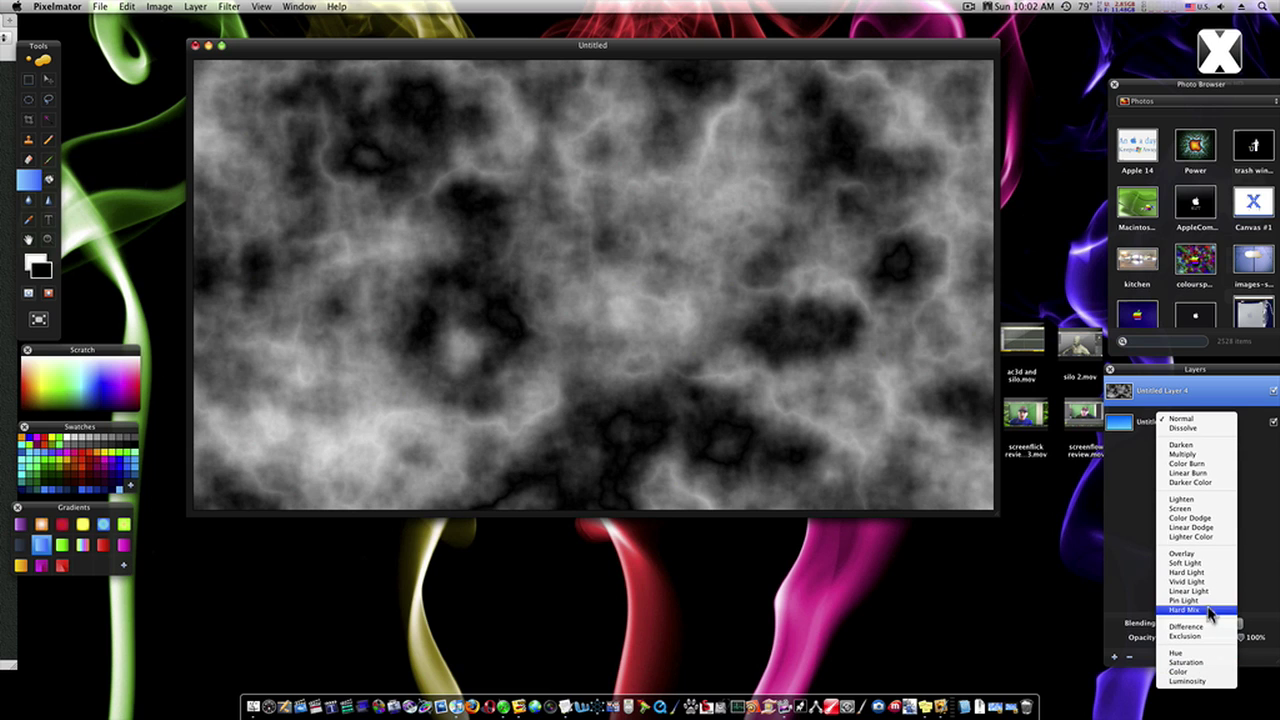
left_click(1205, 511)
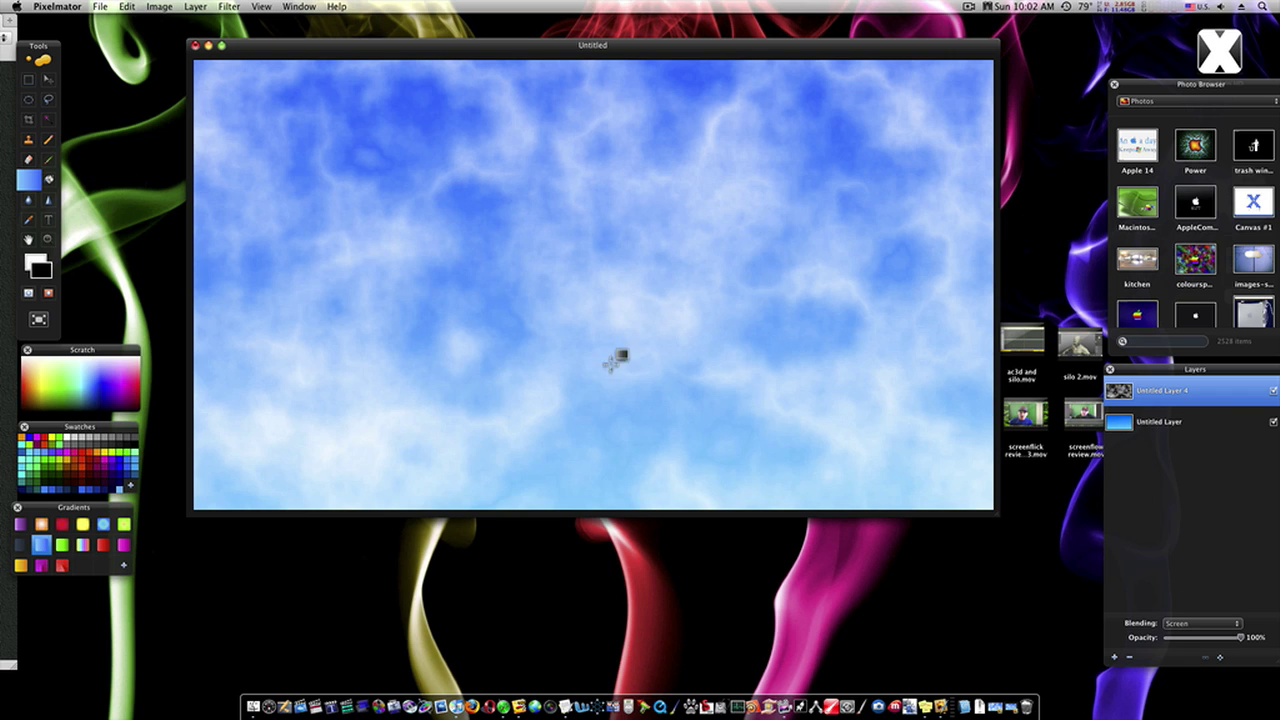
- Apply Levels to the merged clouds with black point 58, gray 98 and white point 208
left_click(159, 7)
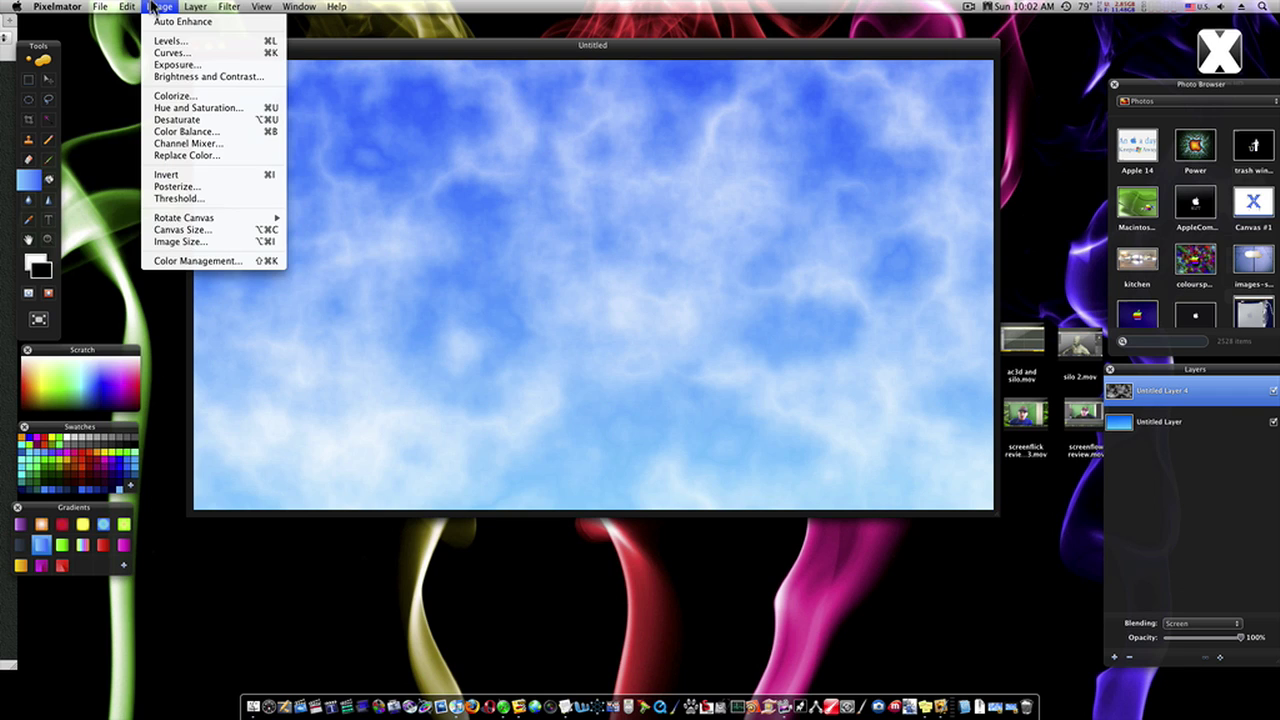
left_click(163, 49)
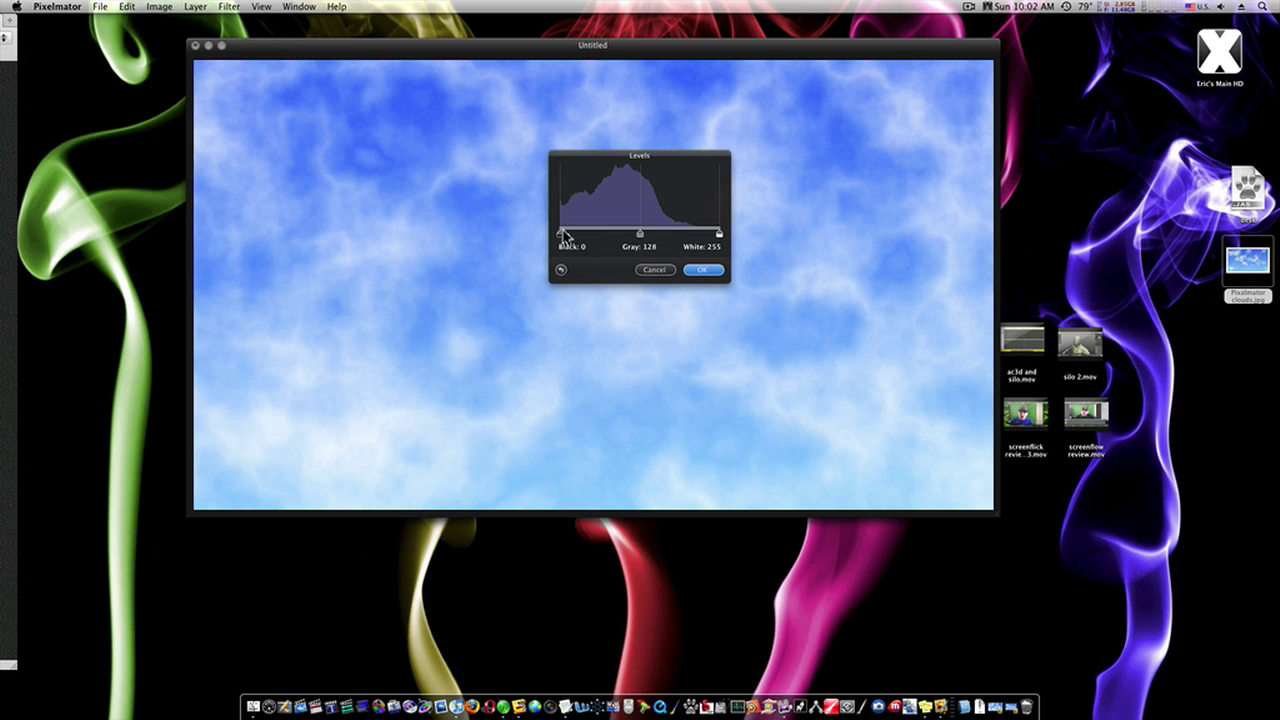
left_click_drag(569, 237, 631, 246)
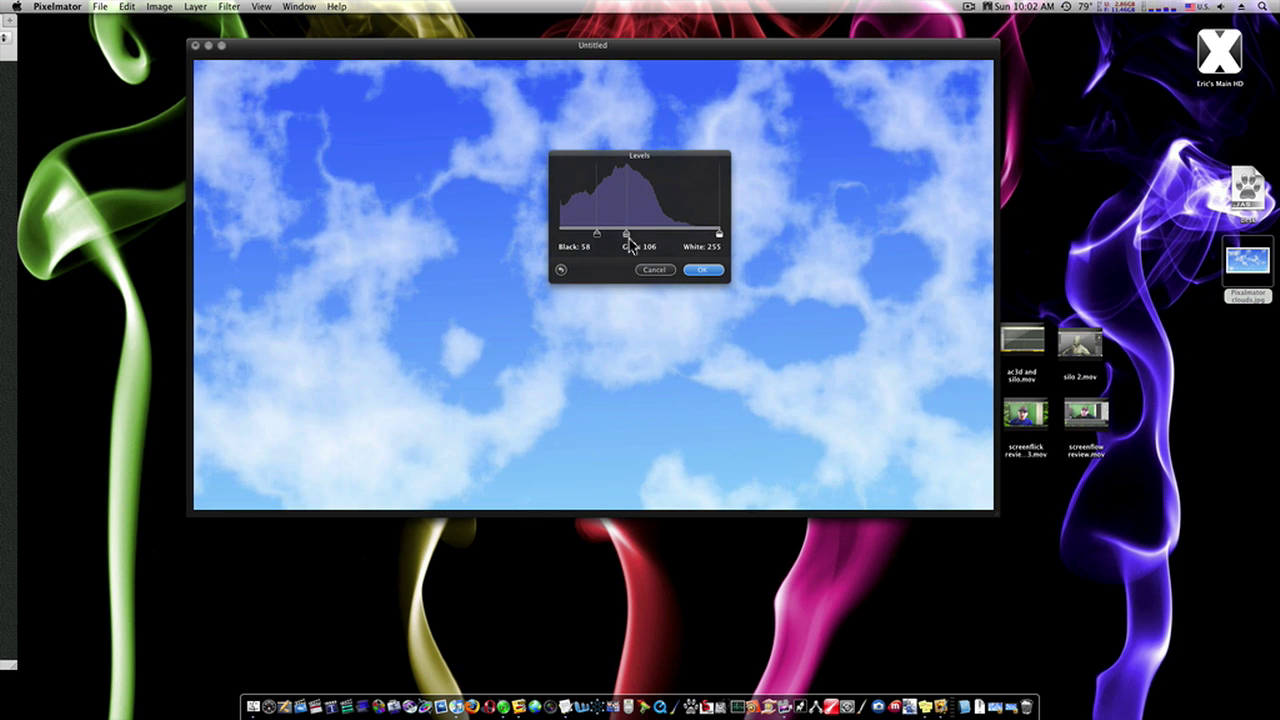
left_click_drag(722, 236, 689, 247)
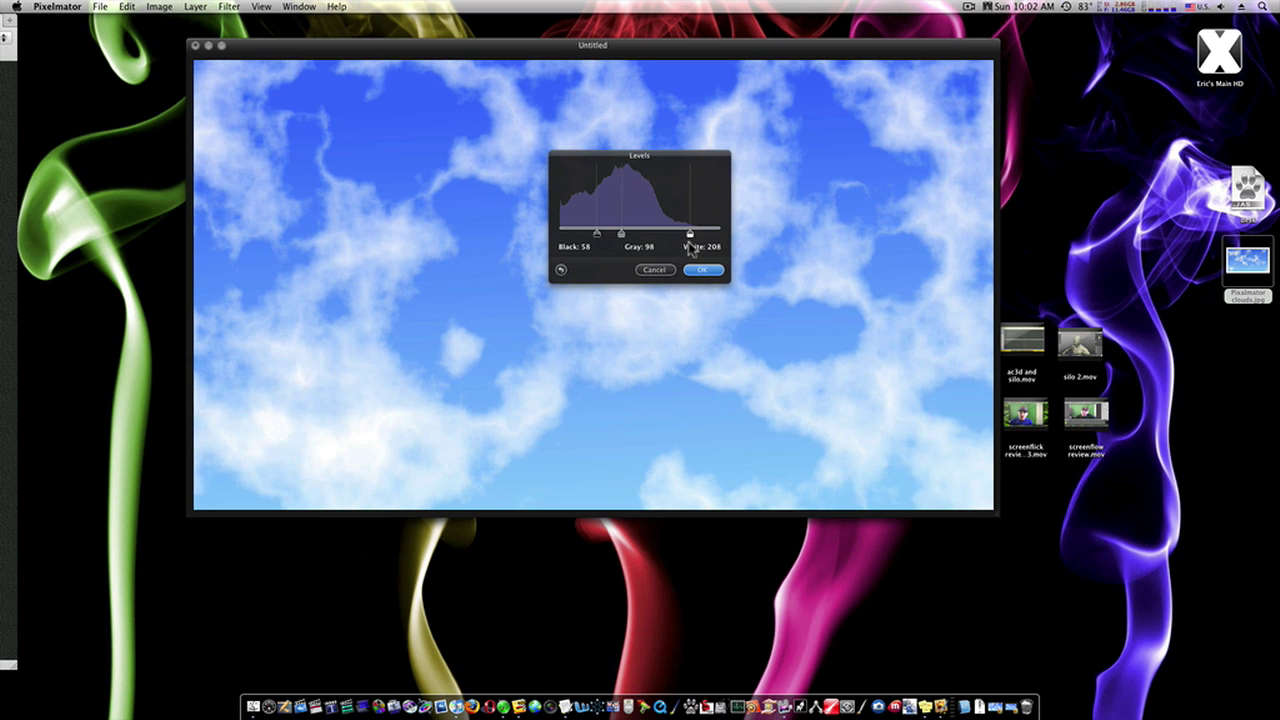
left_click(700, 271)
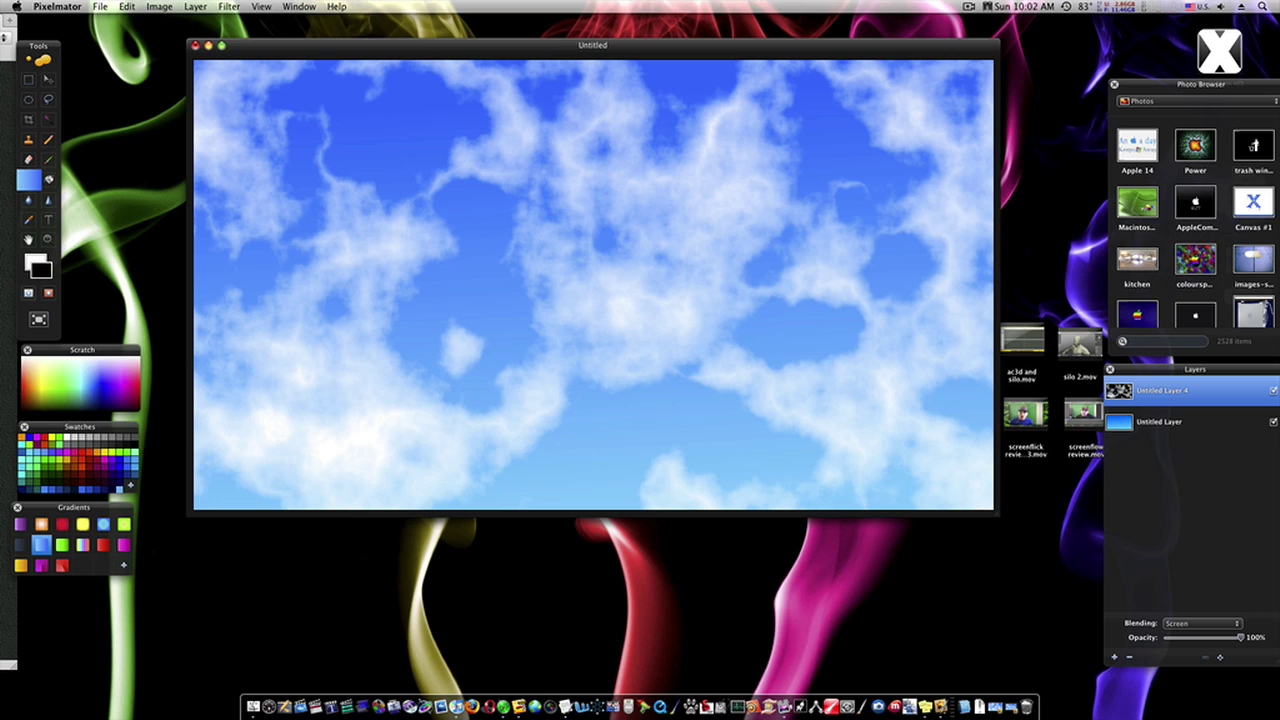
key("super+Tab")
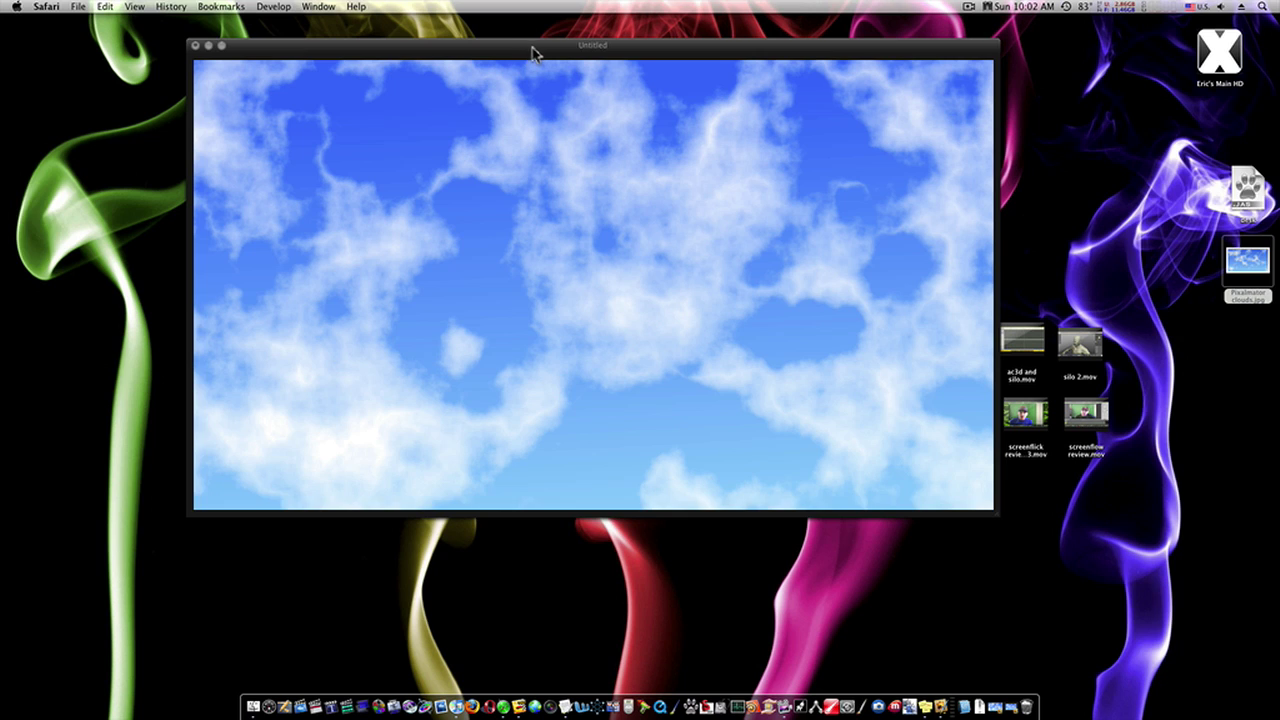
mouse_move(533, 53)
left_mouse_down()
mouse_move(563, 91)
mouse_move(549, 61)
left_mouse_up()
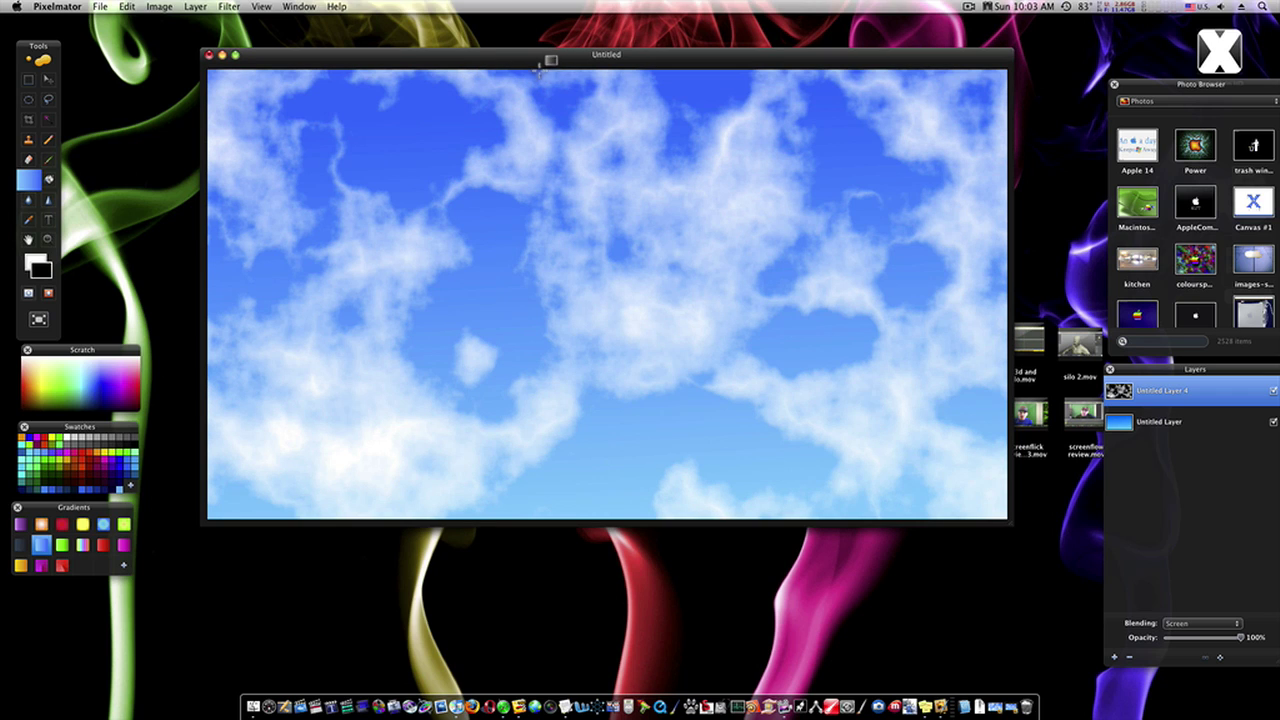
left_click(969, 7)
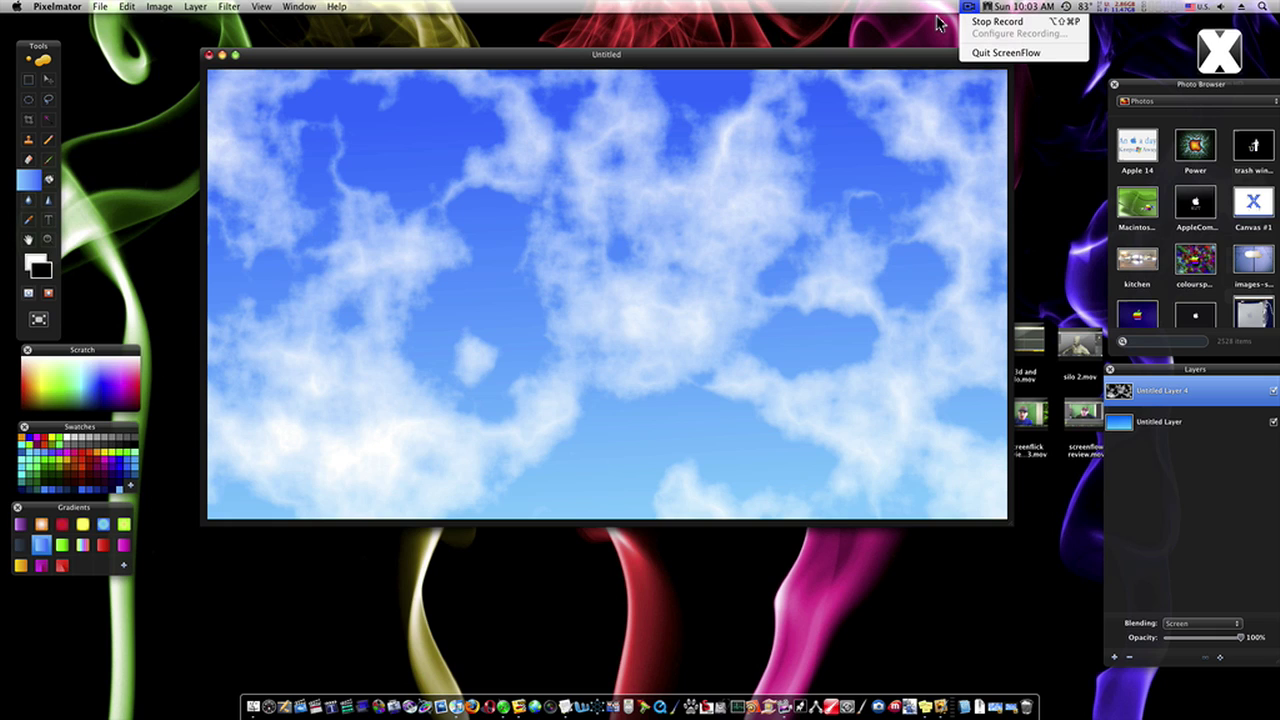